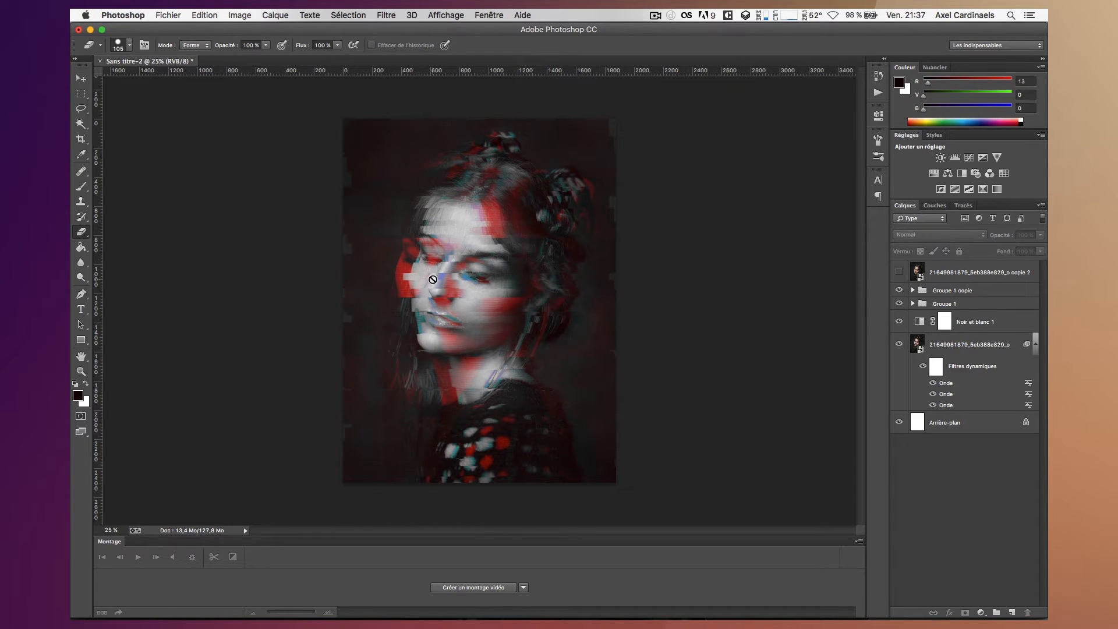
left_click(125, 613)
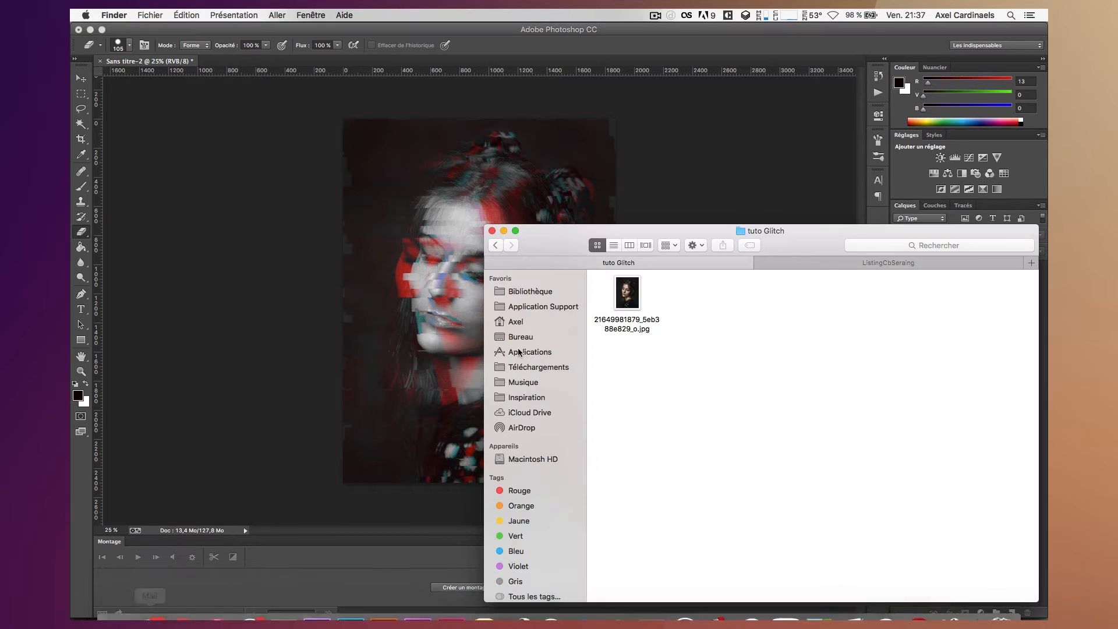
left_click(617, 312)
key("space")
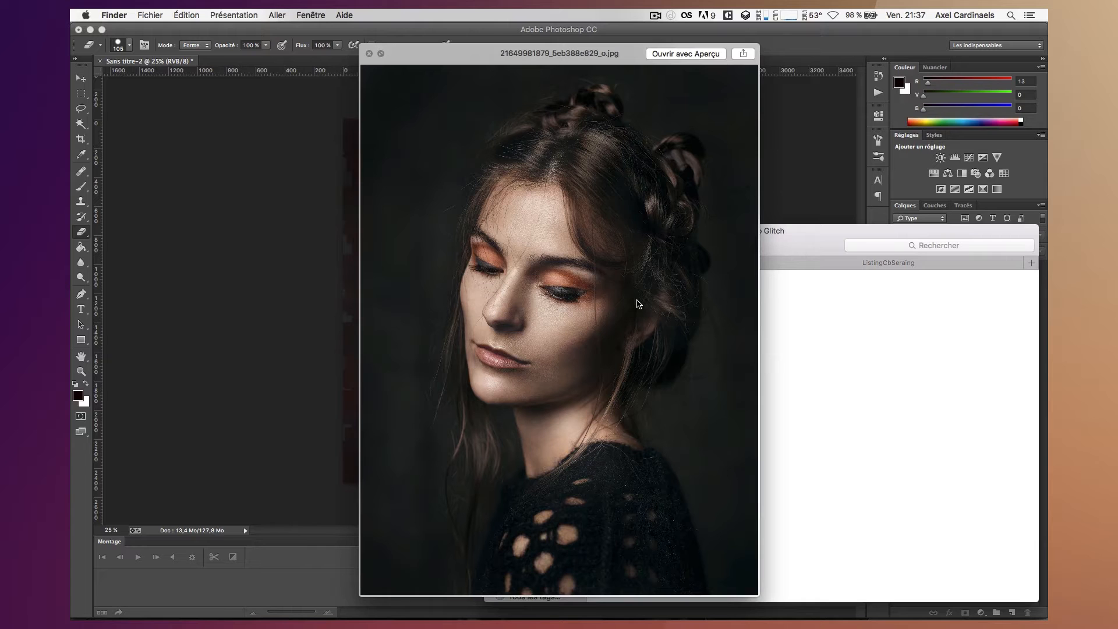
key("space")
left_click(279, 275)
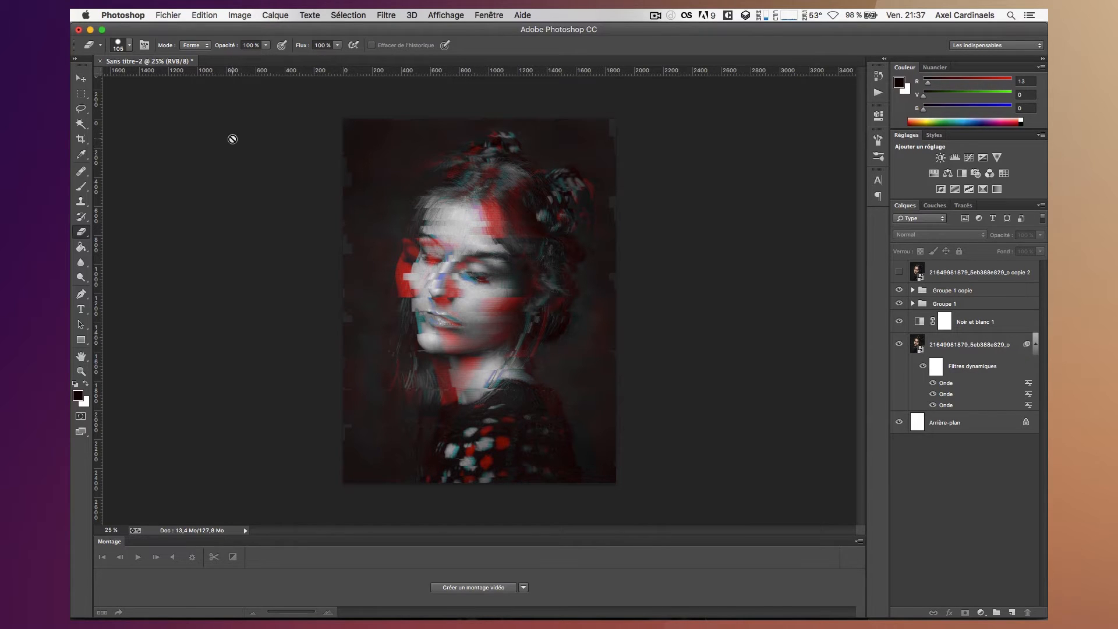
Create a new document 1875 pixels wide and 2500 pixels high.
left_click(168, 15)
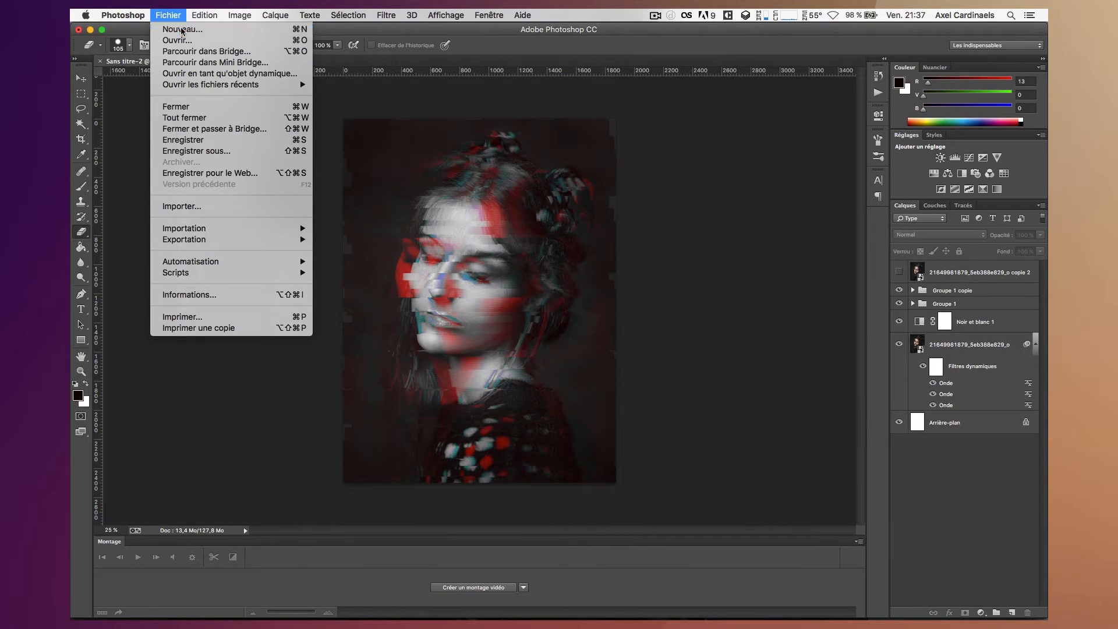
left_click(182, 29)
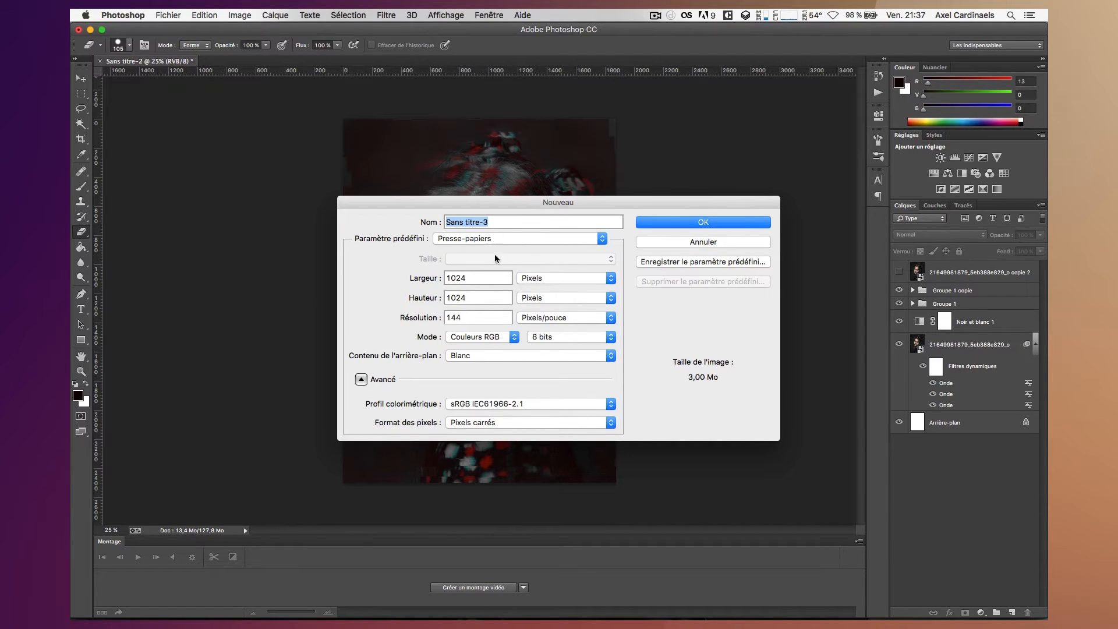
key("Tab")
key("BackSpace")
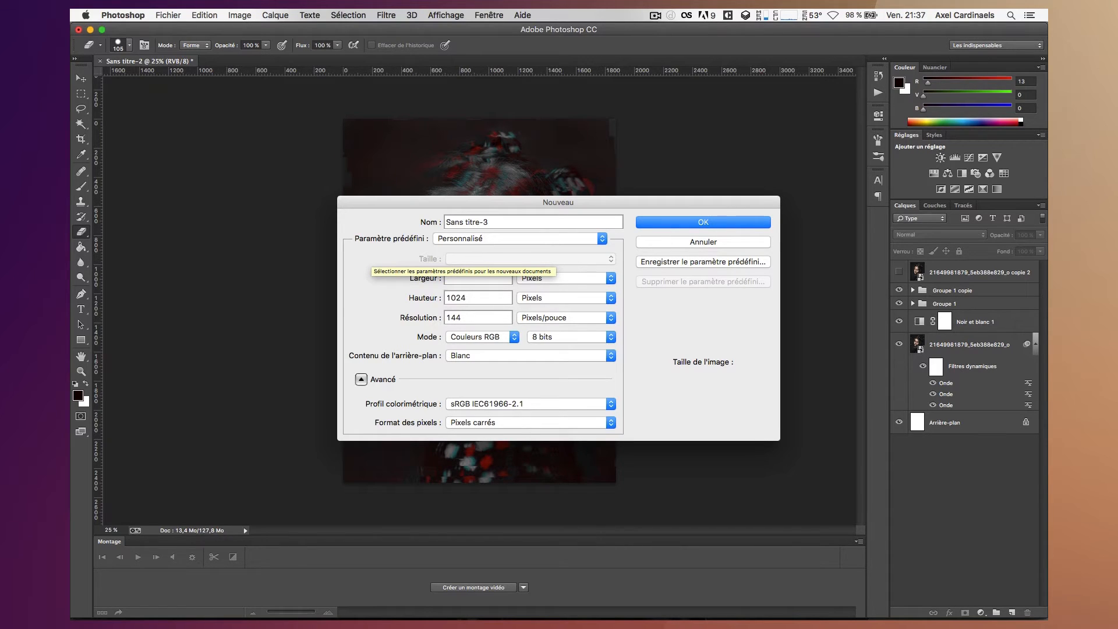
type("1875")
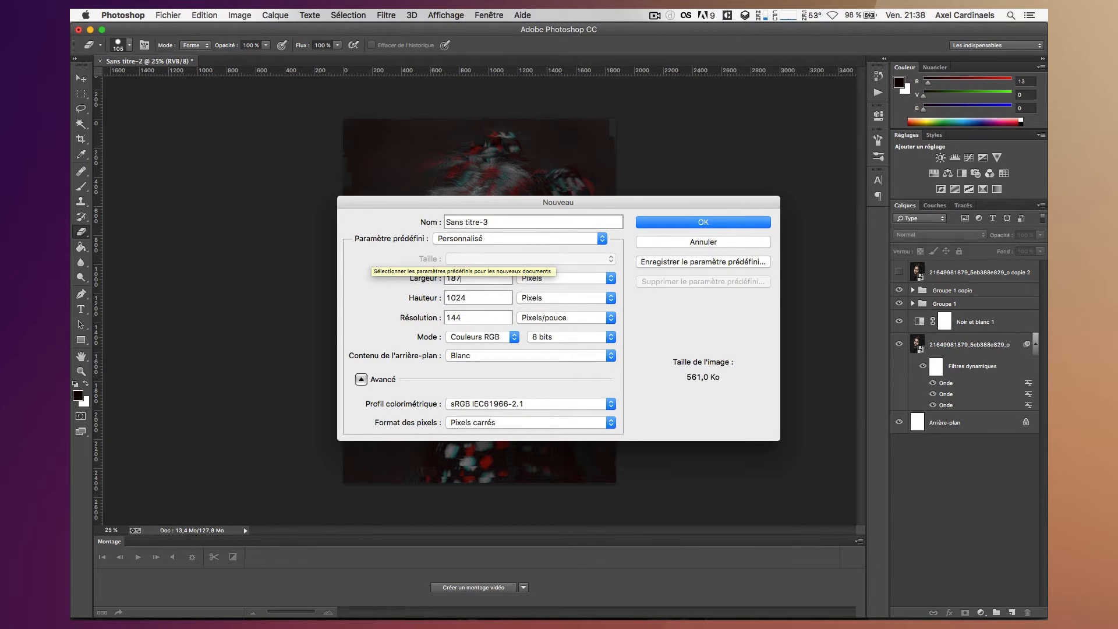
key("Tab")
type("2500")
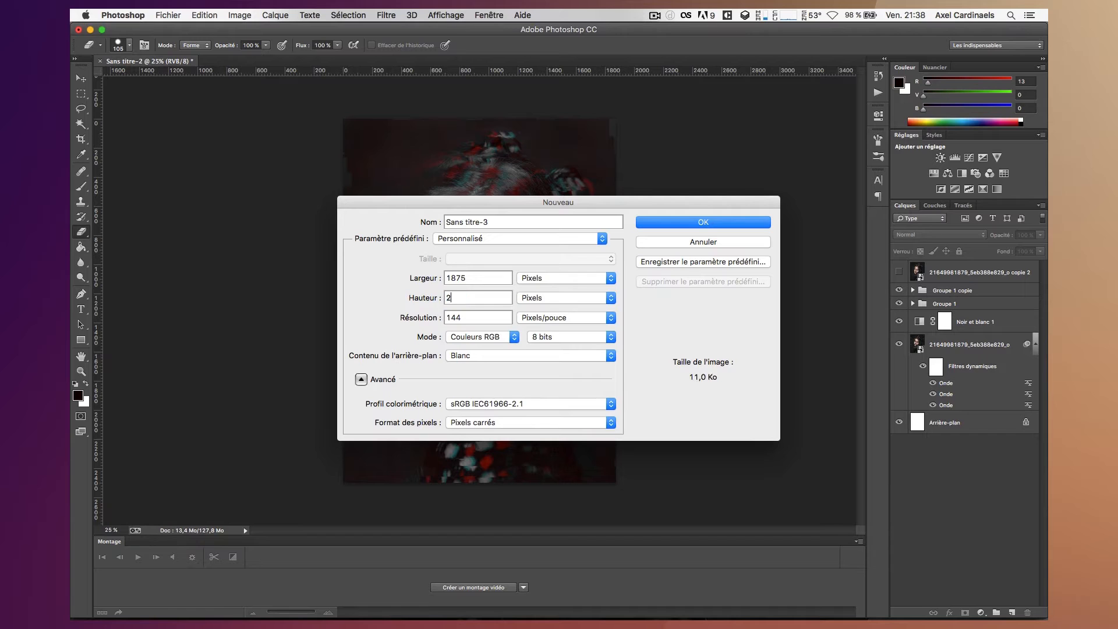
key("Tab")
type("7")
key("Return")
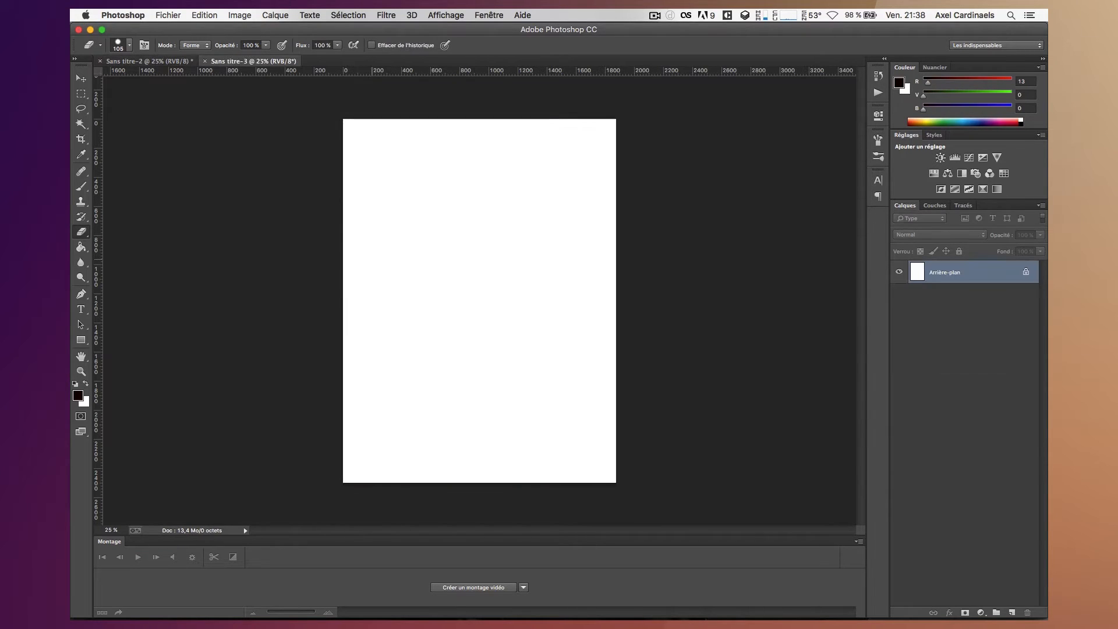
left_click(130, 617)
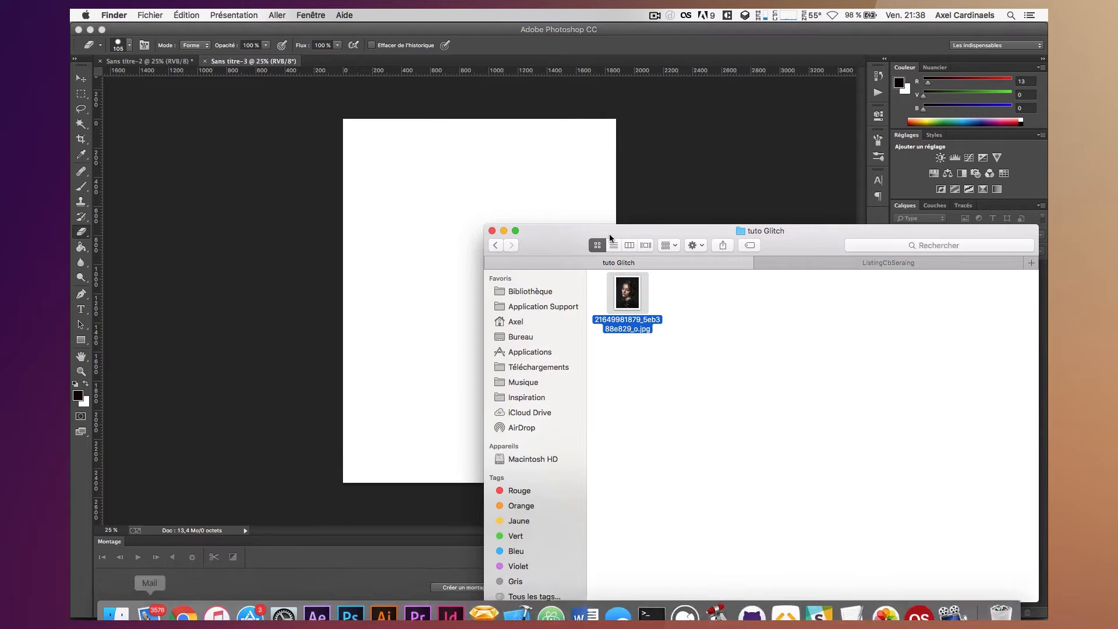
left_click(652, 289)
left_click(626, 308)
left_click_drag(626, 309, 386, 175)
left_click_drag(450, 260, 334, 113)
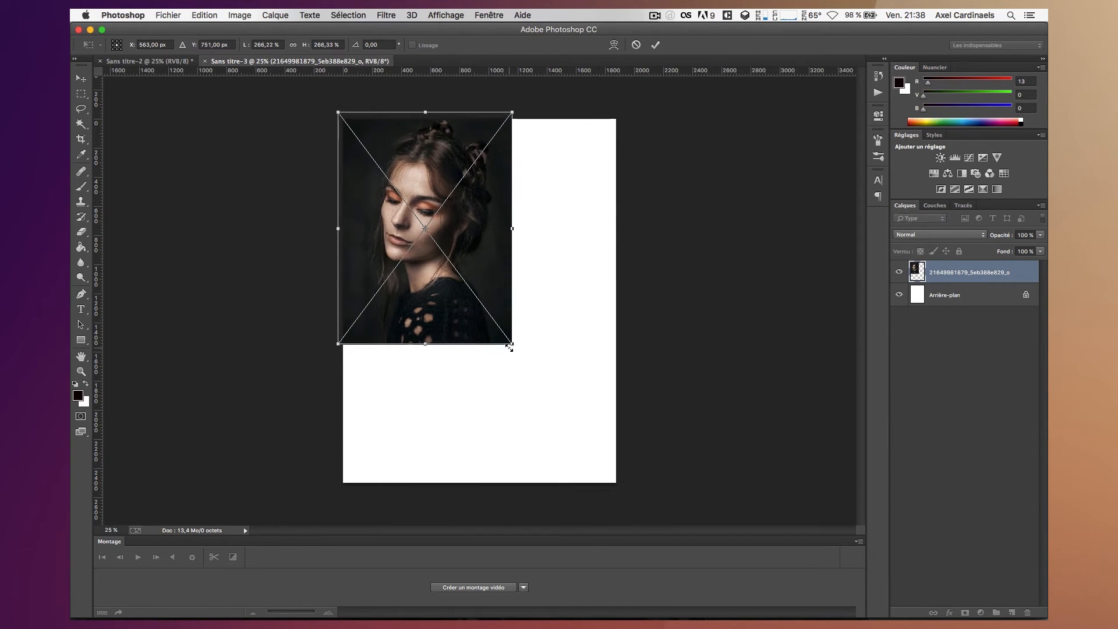
mouse_move(510, 346)
left_mouse_down()
mouse_move(634, 480)
mouse_move(624, 469)
left_mouse_up()
key("Return")
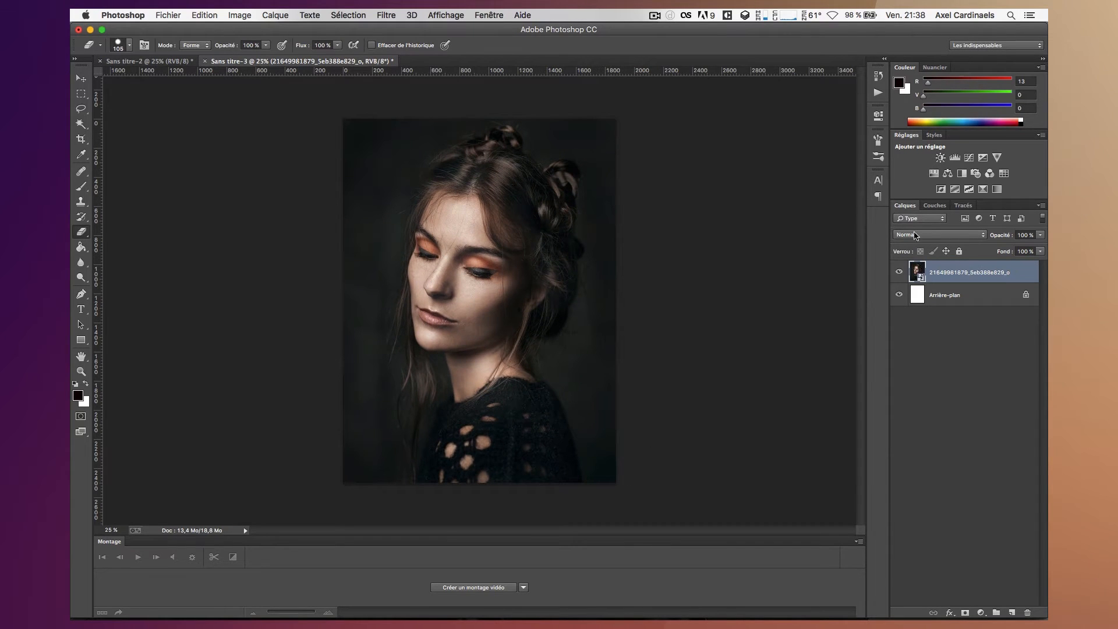
Activate the Move tool and convert the portrait layer to a smart object.
left_click(81, 78)
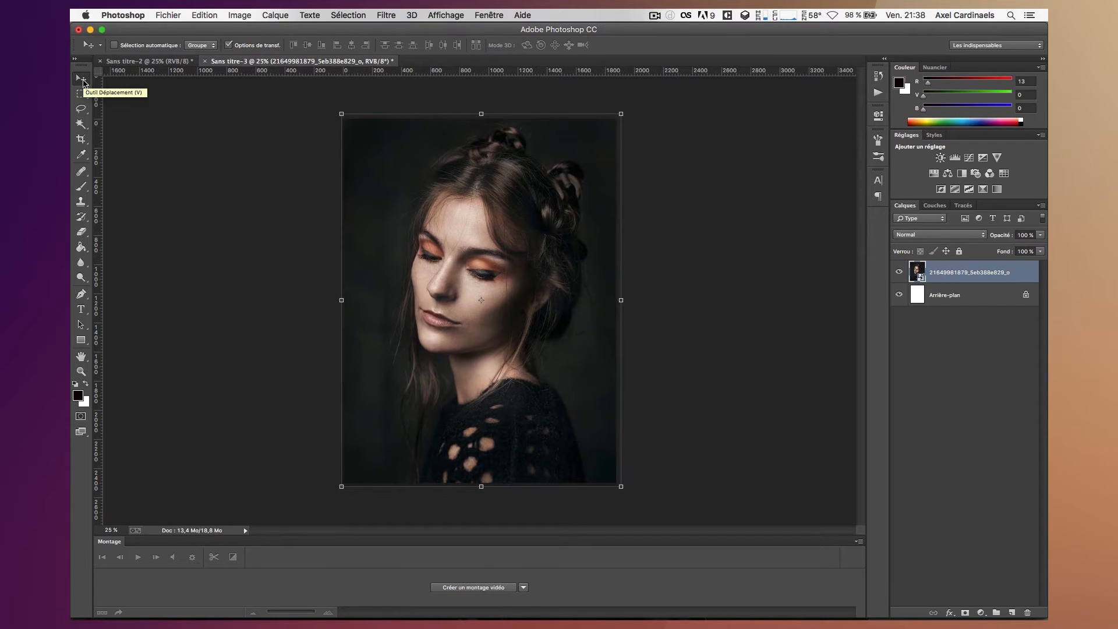
left_click(945, 334)
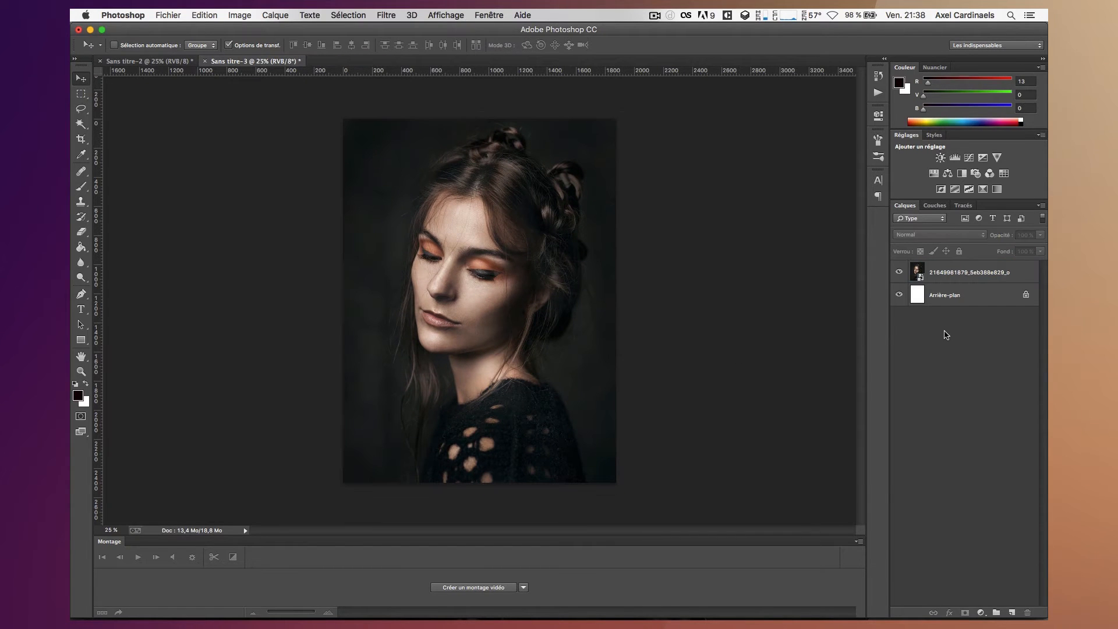
left_click(937, 273)
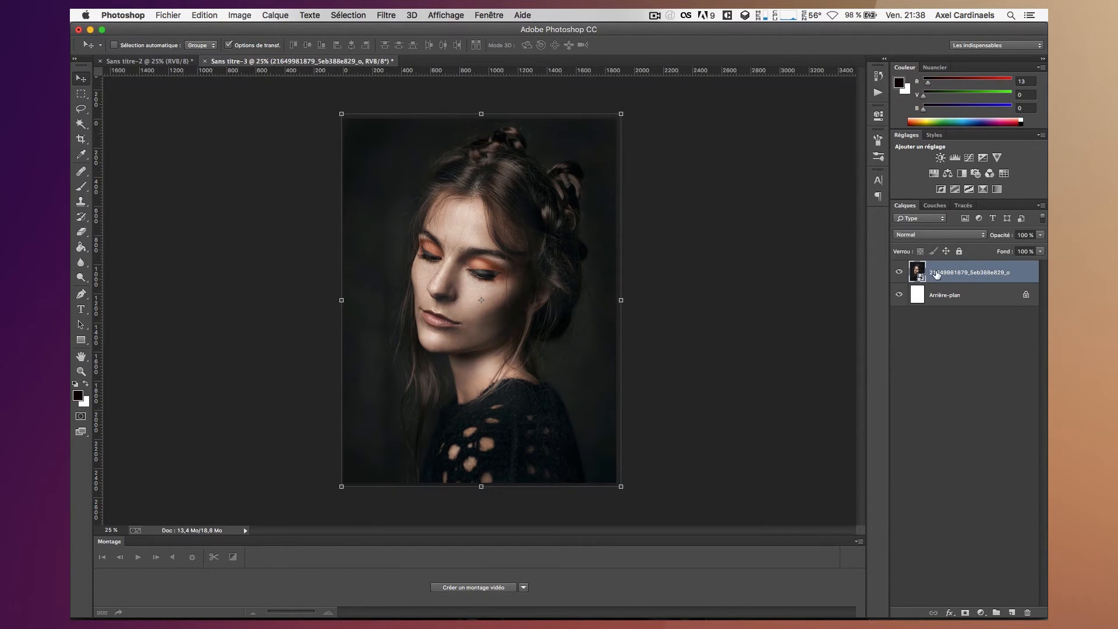
right_click(937, 274)
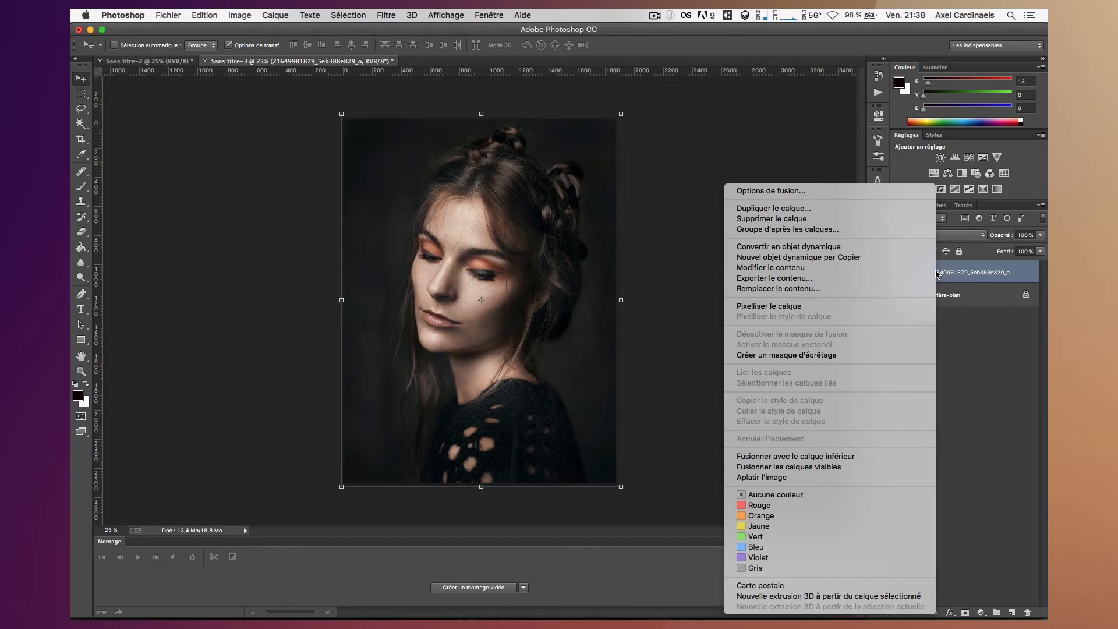
left_click(901, 250)
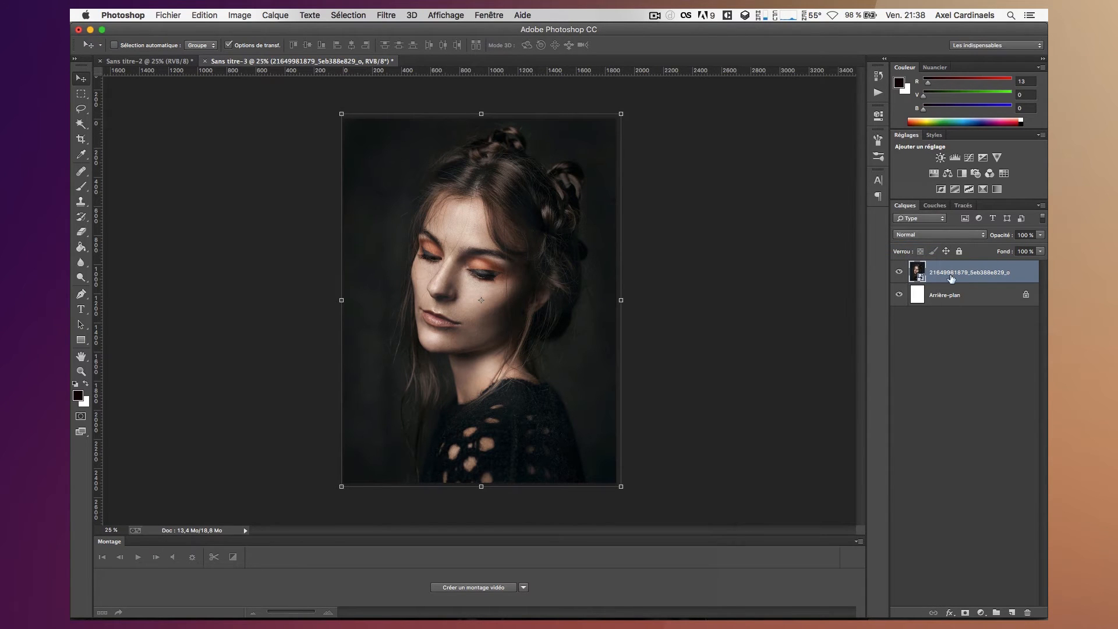
left_click(957, 398)
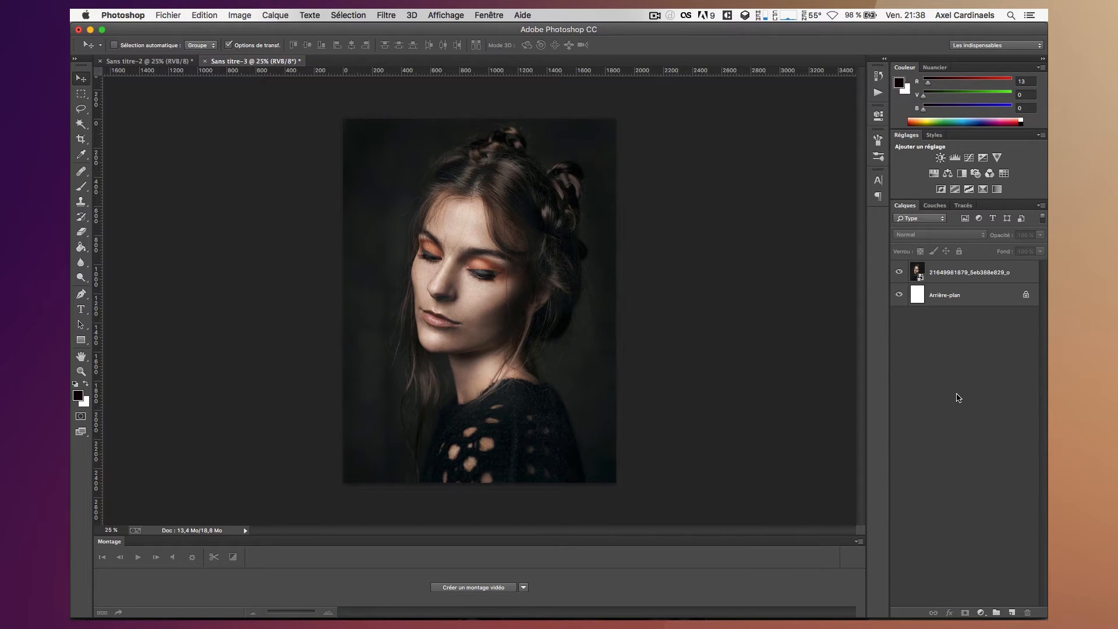
left_click(961, 272)
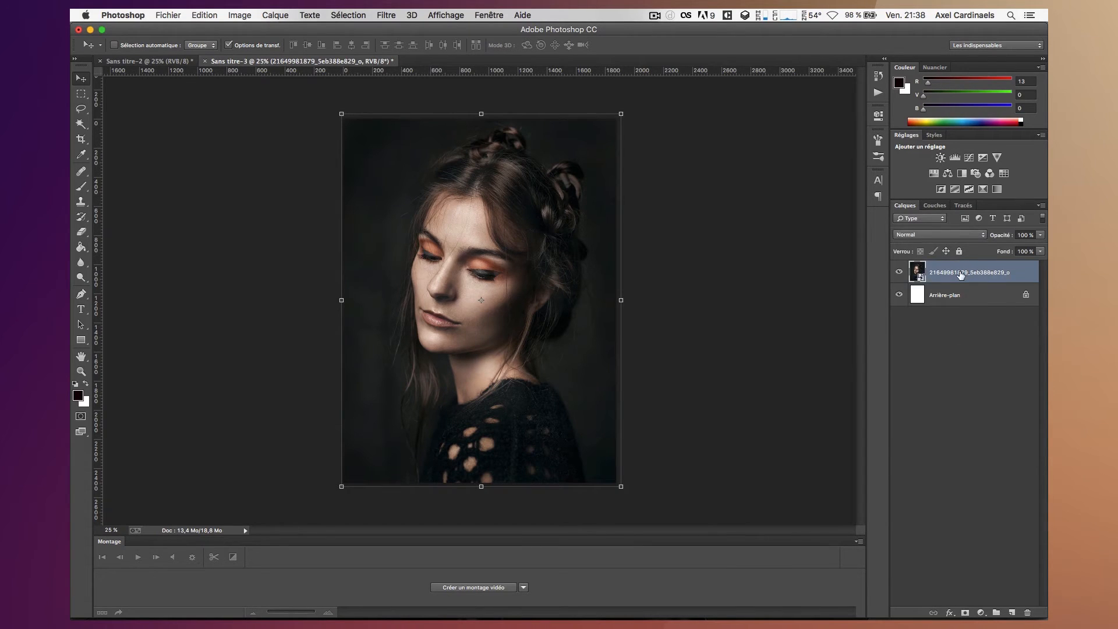
right_click(960, 274)
left_click(914, 250)
left_click(951, 354)
Open the Onde distortion filter for the portrait layer and move its dialog aside to uncover the face.
left_click(953, 266)
left_click(387, 14)
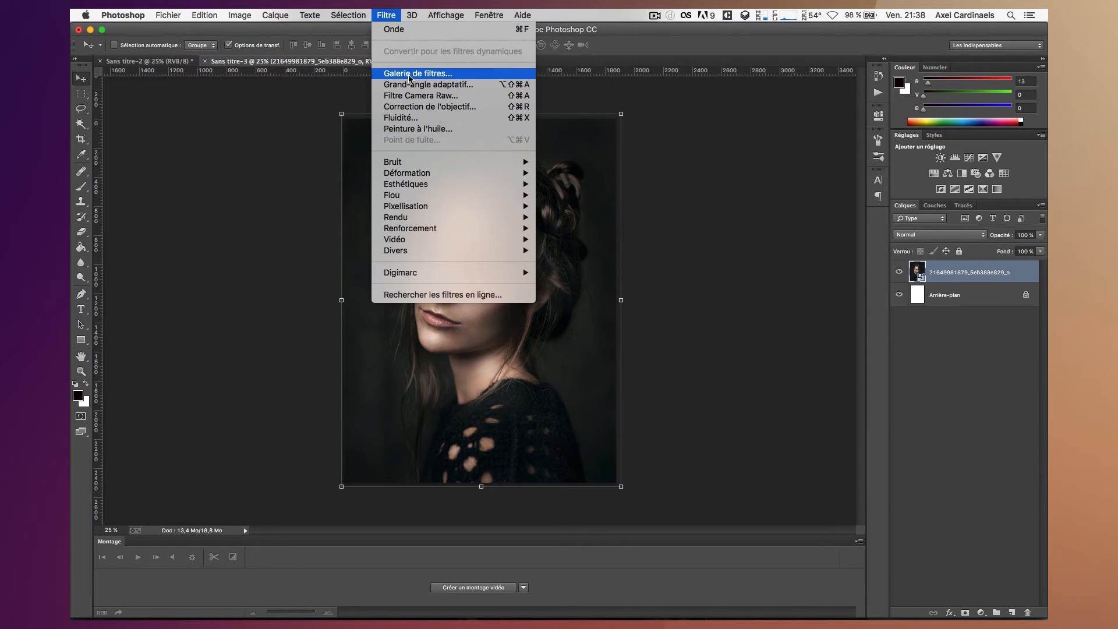
mouse_move(428, 174)
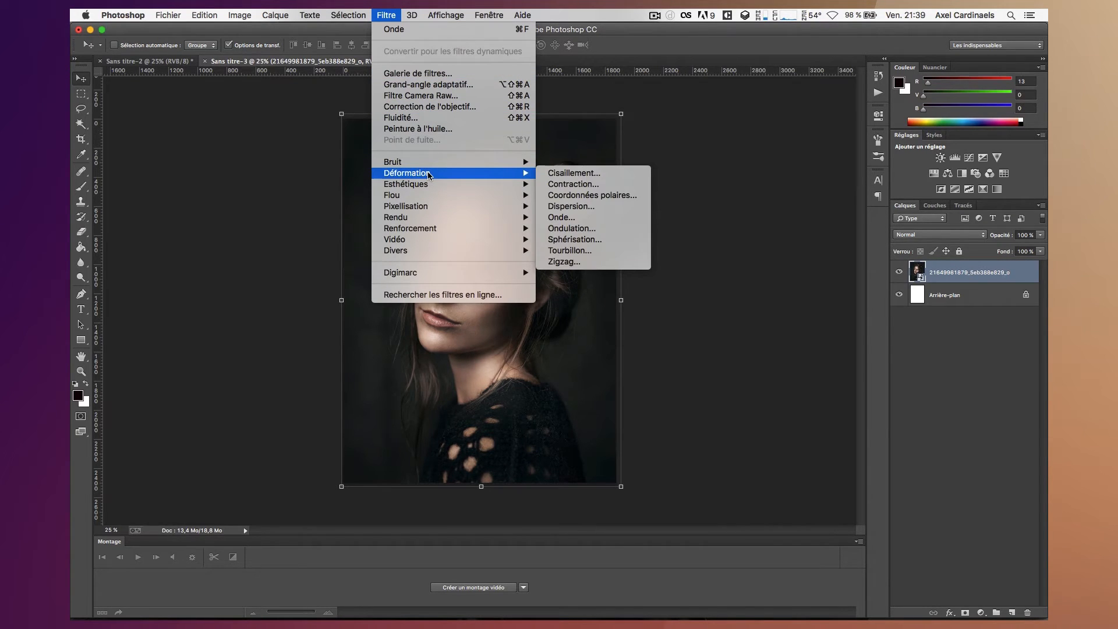
left_click(584, 218)
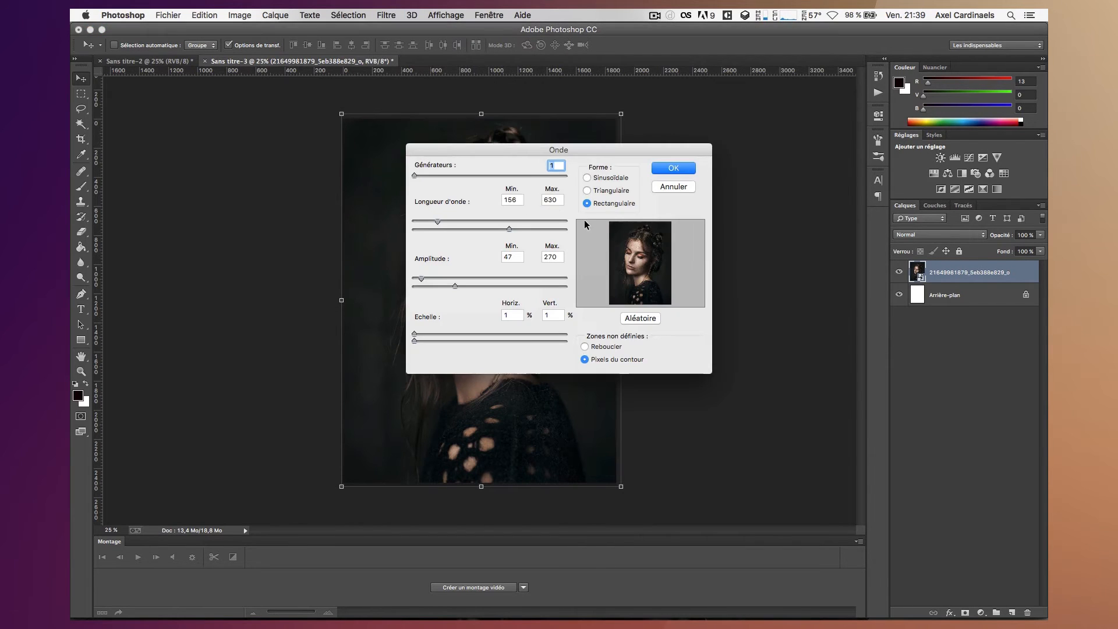
left_click_drag(519, 150, 700, 183)
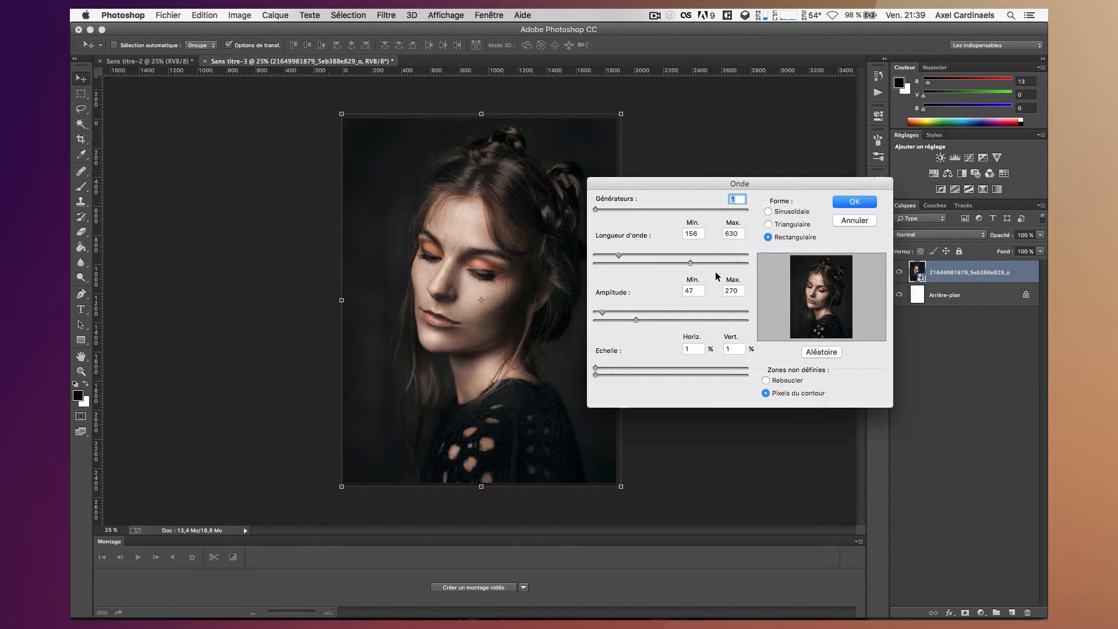
left_click(696, 231)
double_click(702, 232)
key("super+c")
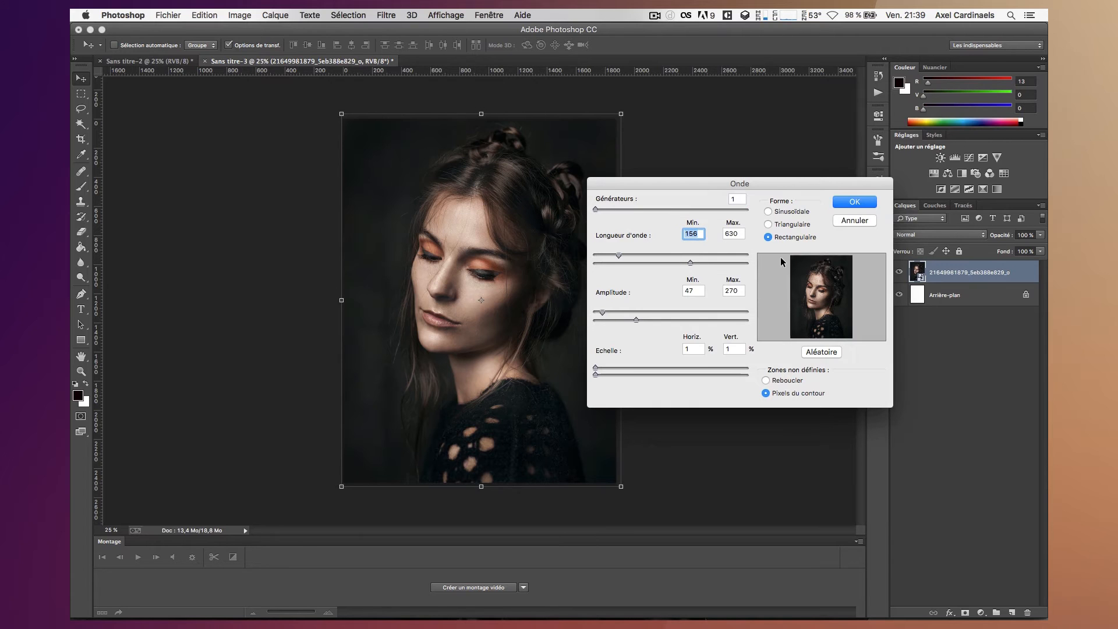
type("570")
key("Tab")
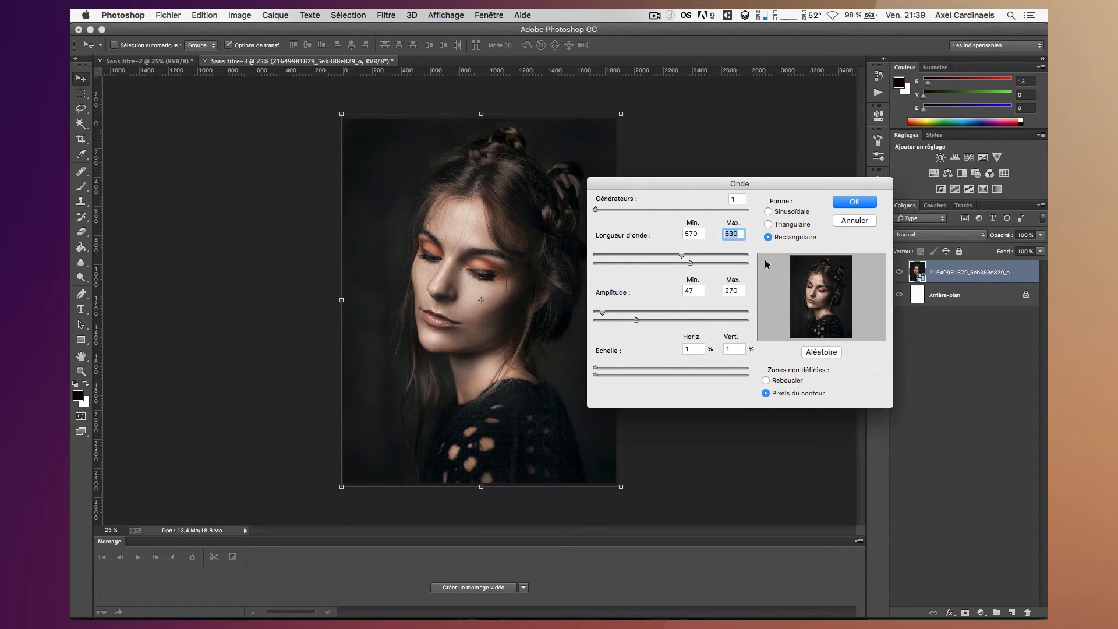
Set the Onde filter's wavelength to a minimum of 1 and a maximum of 570.
left_click(699, 236)
key("super+a")
type("1")
key("Tab")
type("57")
Set the Onde filter's amplitude to a minimum of 1 and a maximum of 30.
left_click(699, 289)
key("super+a")
key("BackSpace")
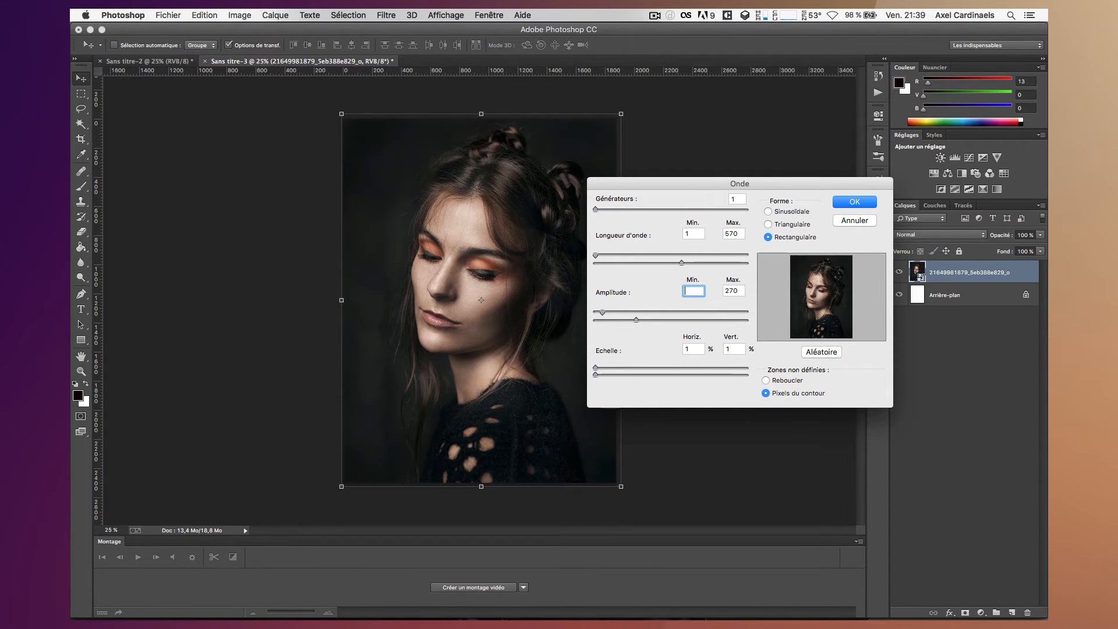
key("Tab")
type("30")
Set the Onde filter's horizontal scale to 100% and apply the filter to the portrait.
left_click(695, 351)
key("super+a")
type("100")
key("Tab")
key("Return")
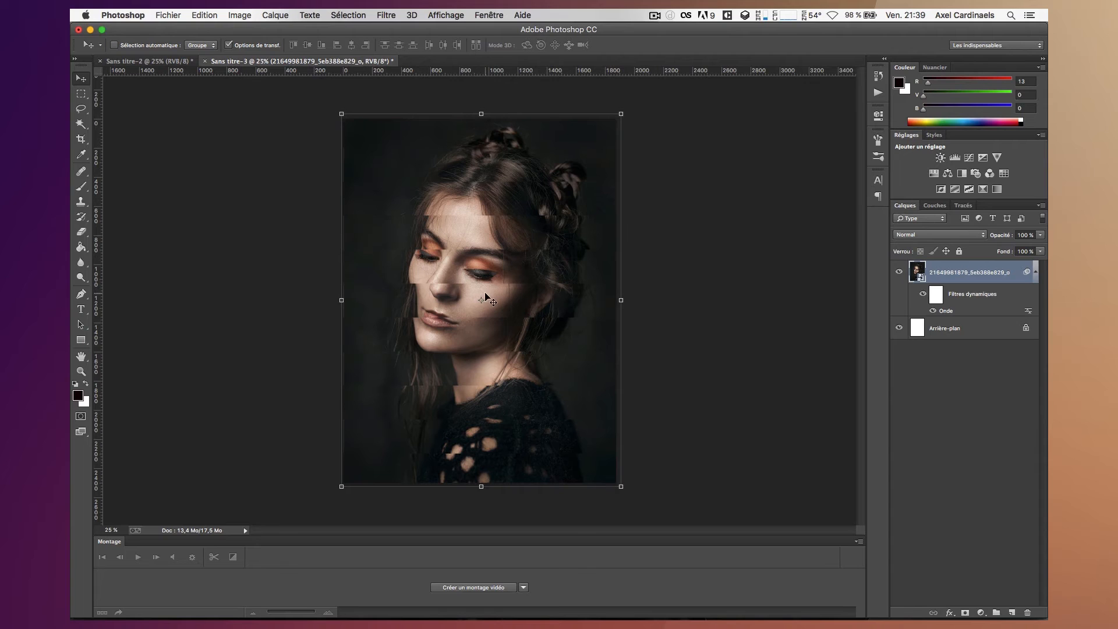
Reopen the Onde smart filter and randomize its slice pattern several times, applying the chosen variation.
double_click(951, 312)
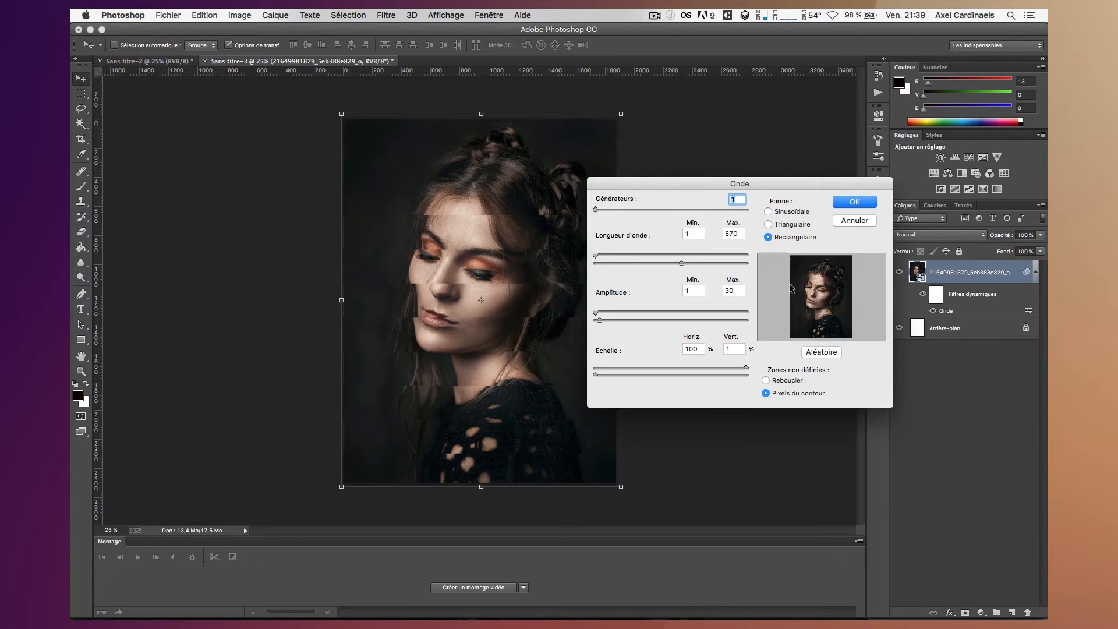
left_click(821, 353)
left_click(820, 353)
left_click(854, 202)
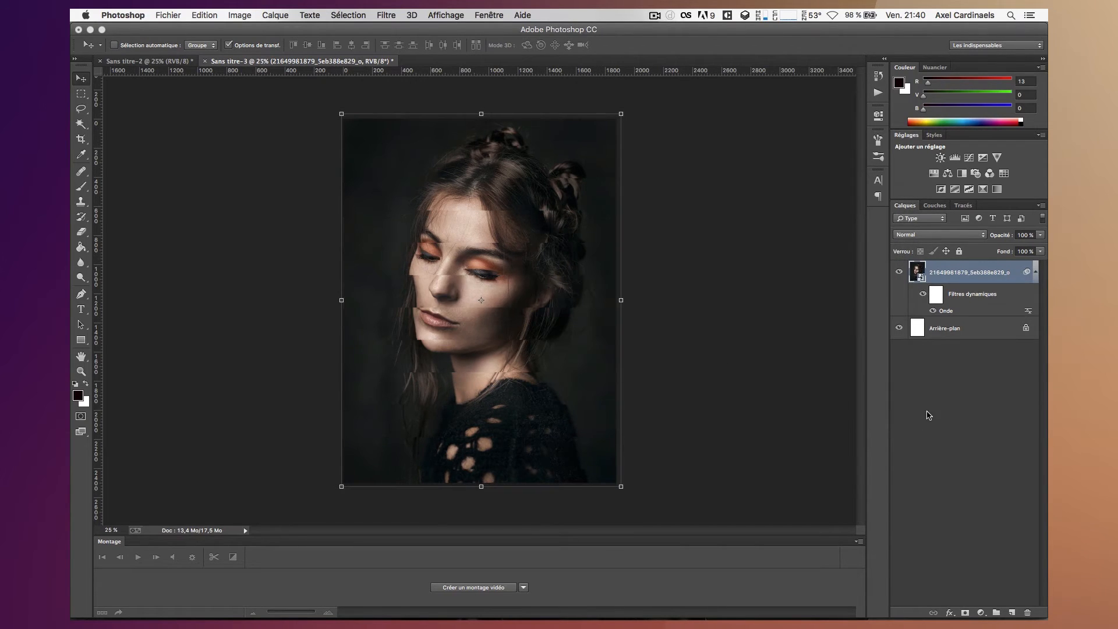
double_click(944, 310)
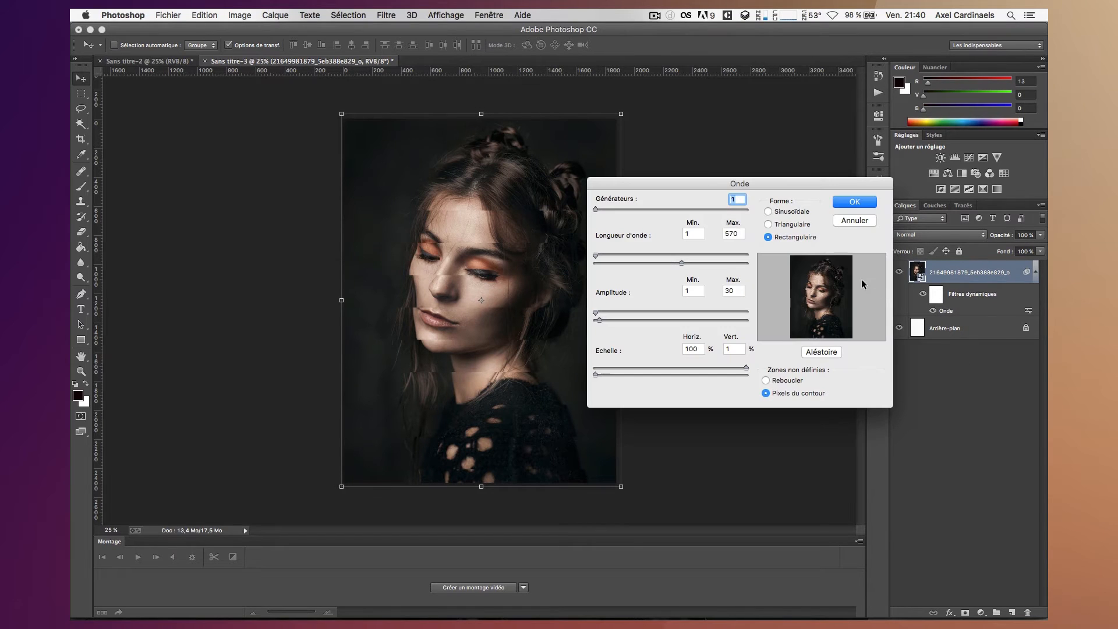
left_click(822, 354)
left_click(854, 202)
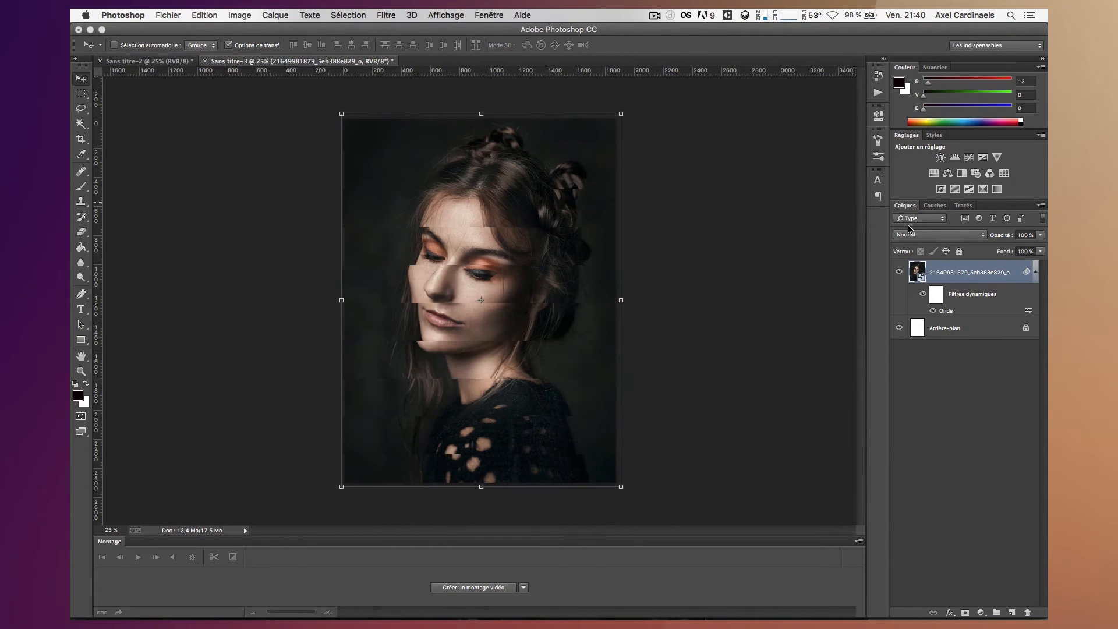
double_click(944, 312)
left_click(856, 203)
left_click(944, 407)
Start a second Onde filter on the portrait layer and set its wavelength to a minimum of 2 and a maximum of 300.
left_click(961, 276)
left_click(385, 14)
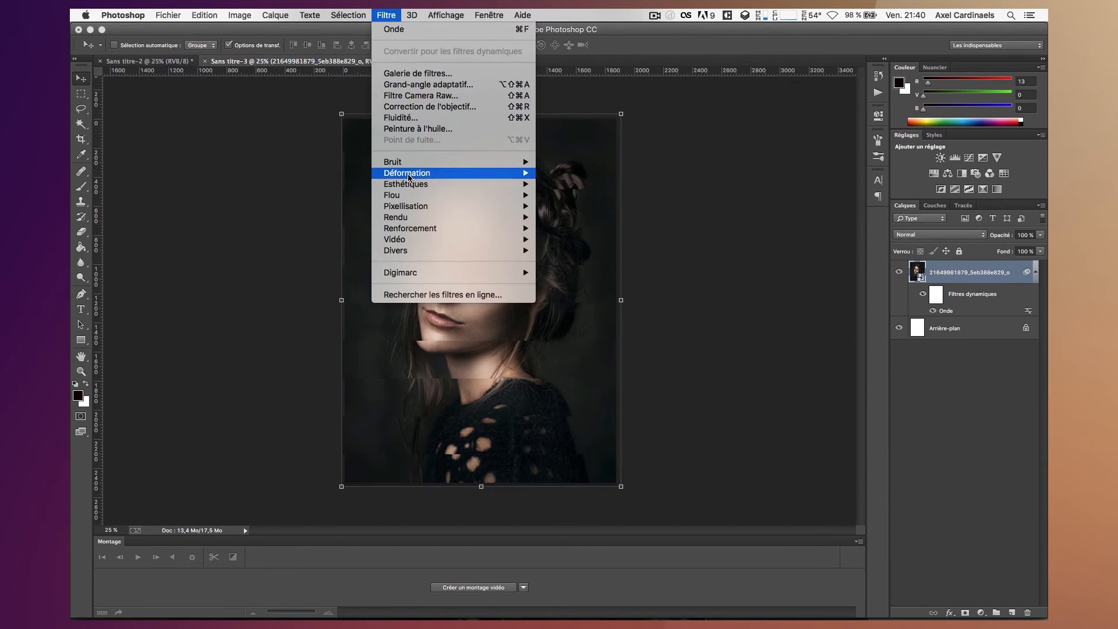
mouse_move(501, 173)
left_click(572, 218)
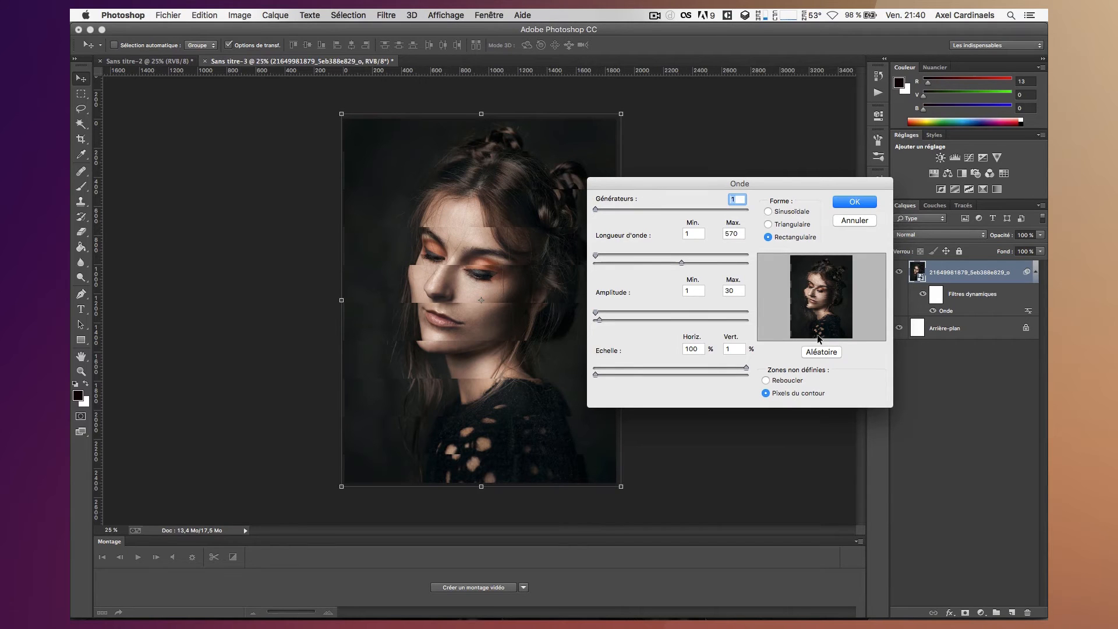
left_click(696, 234)
type("2")
key("Tab")
type("300")
key("Tab")
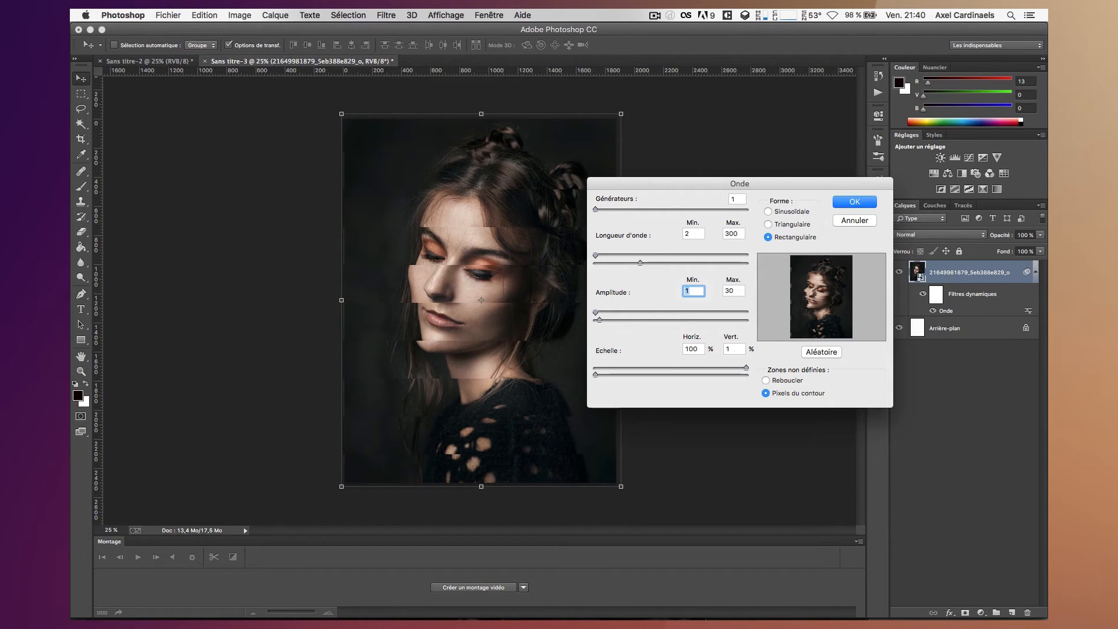
Set the second Onde filter's amplitude to 2 minimum and 390 maximum with a 10% horizontal scale, and apply it.
key("Tab")
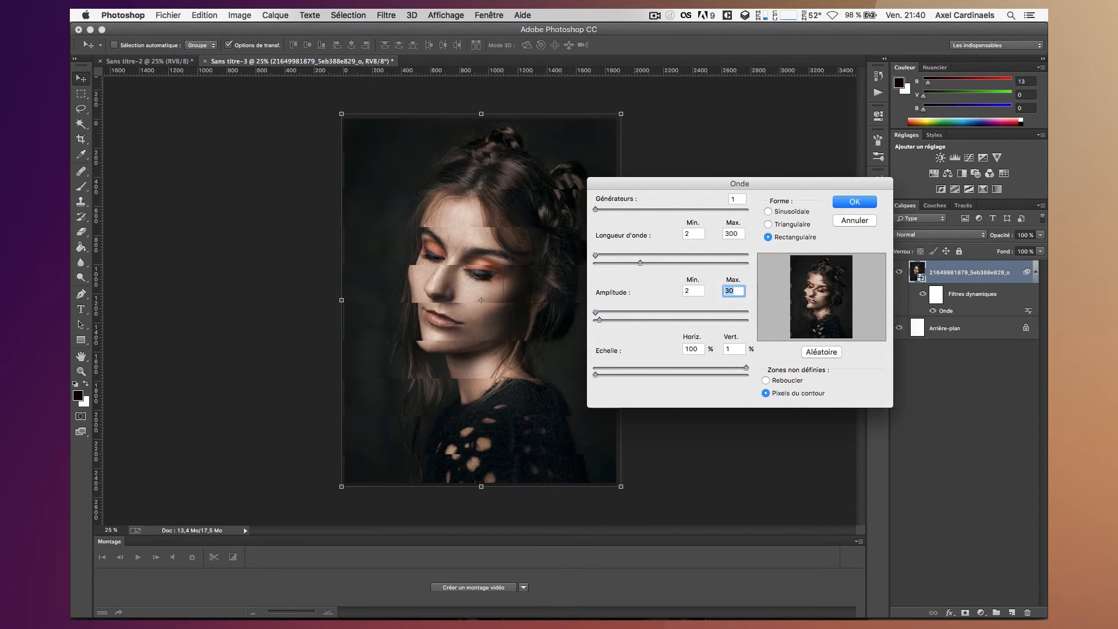
type("390")
key("Tab")
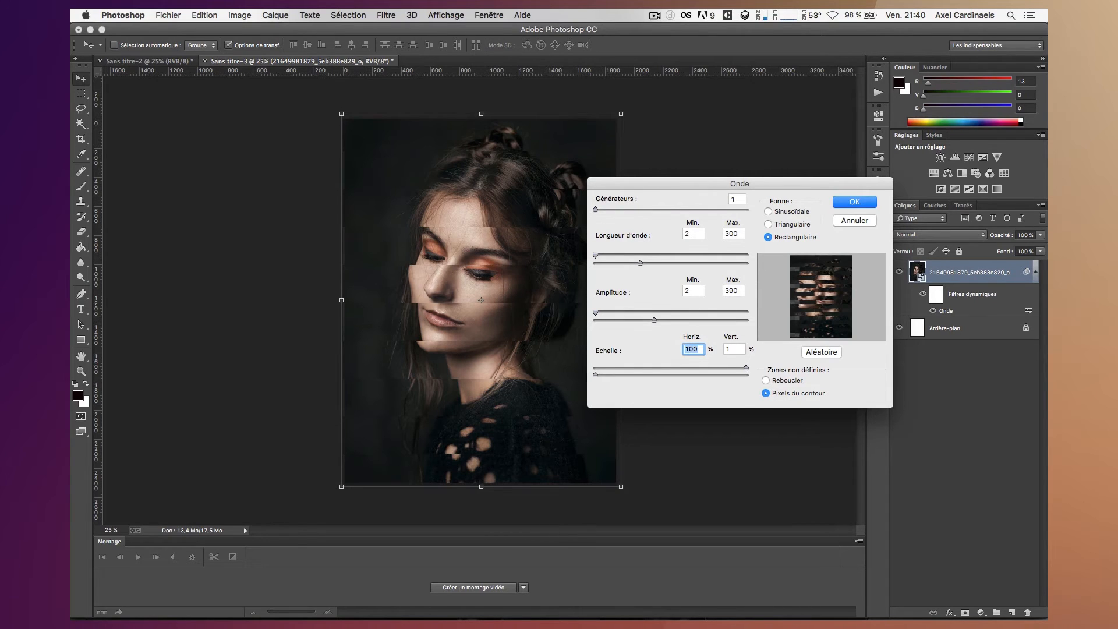
type("10")
key("Tab")
key("Return")
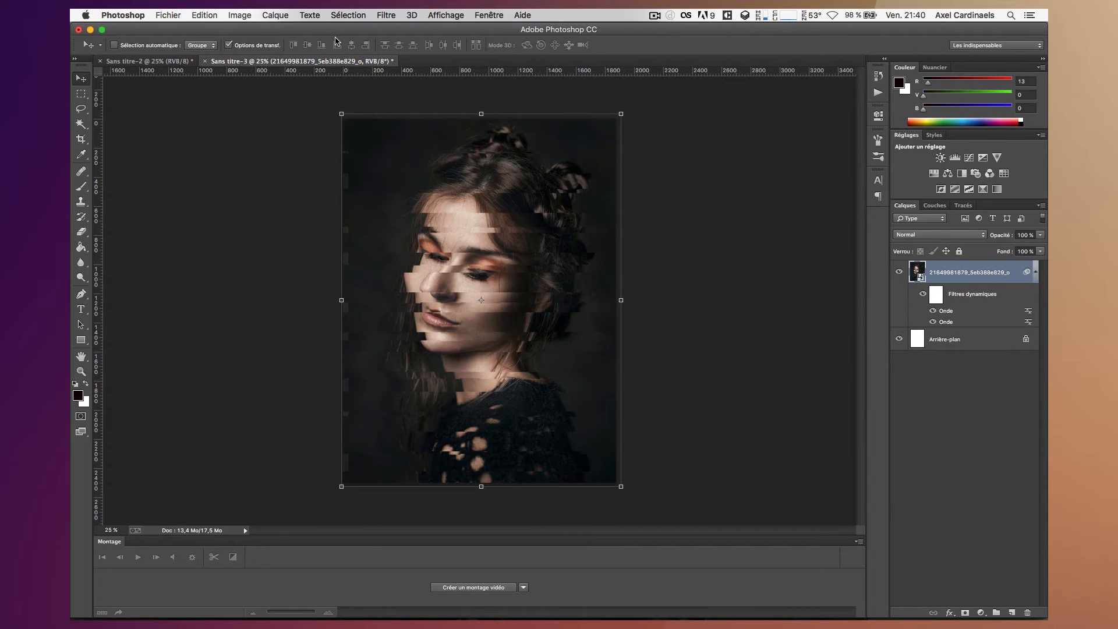
Start a third Onde filter on the portrait and set its wavelength to a minimum of 463 and a maximum of 545.
left_click(412, 15)
mouse_move(397, 14)
mouse_move(443, 173)
left_click(594, 222)
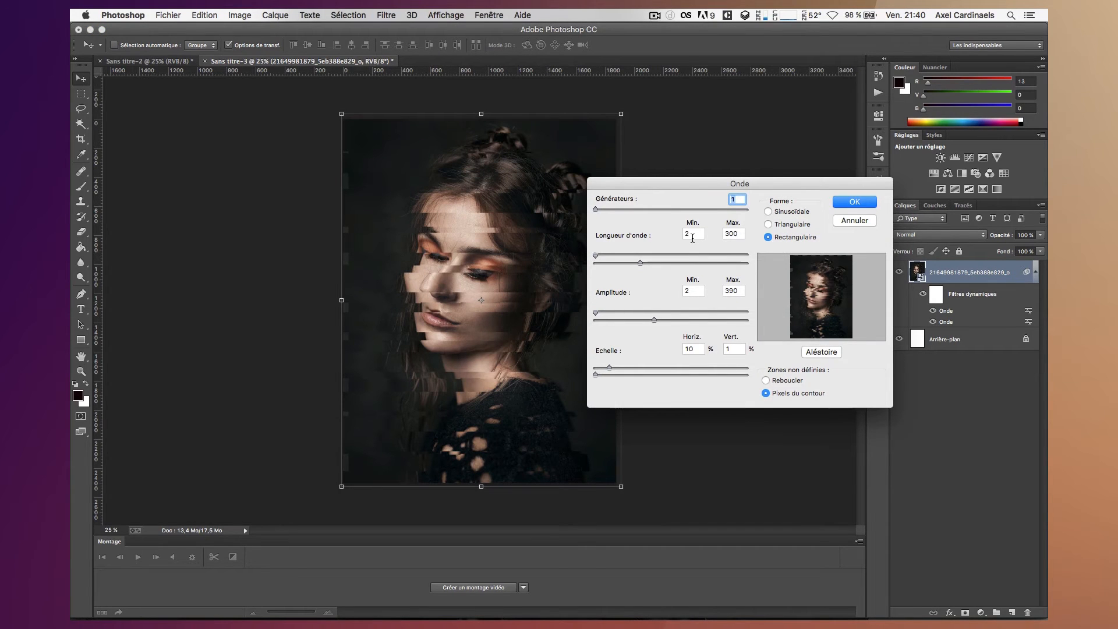
key("Tab")
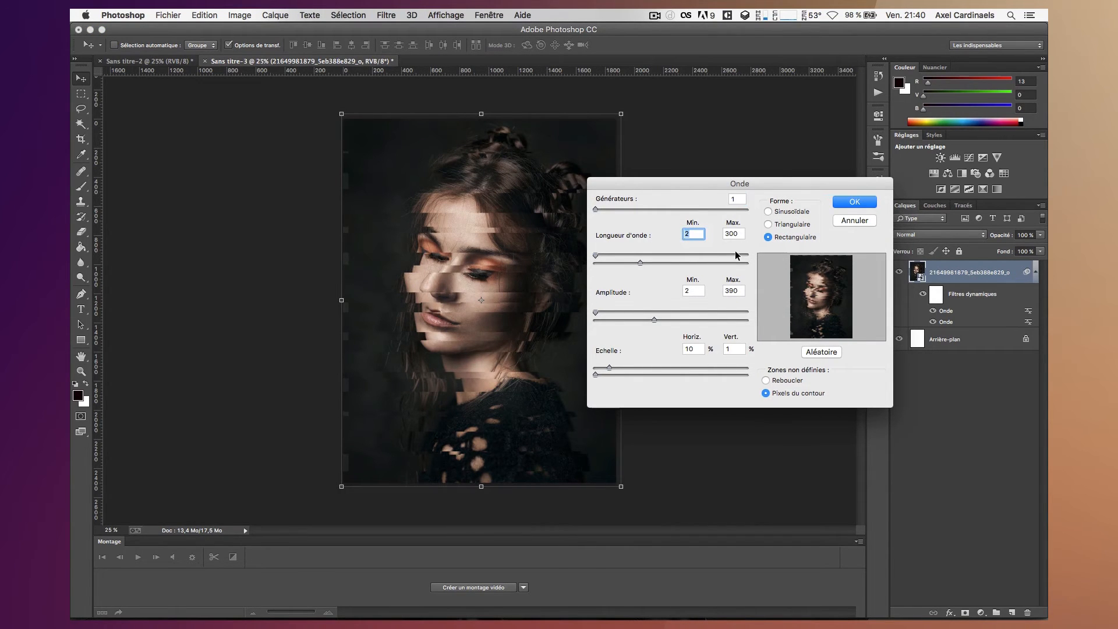
type("463")
key("Tab")
type("545")
key("Tab")
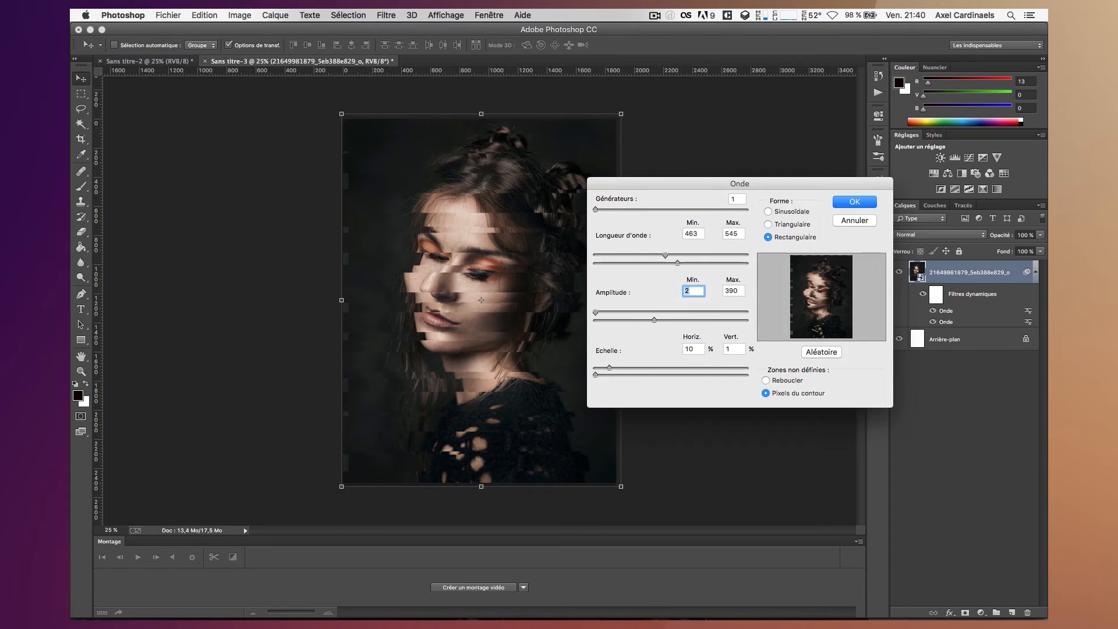
Set the third Onde filter's amplitude to a minimum of 232 and a maximum of 352, and apply the filter.
type("232")
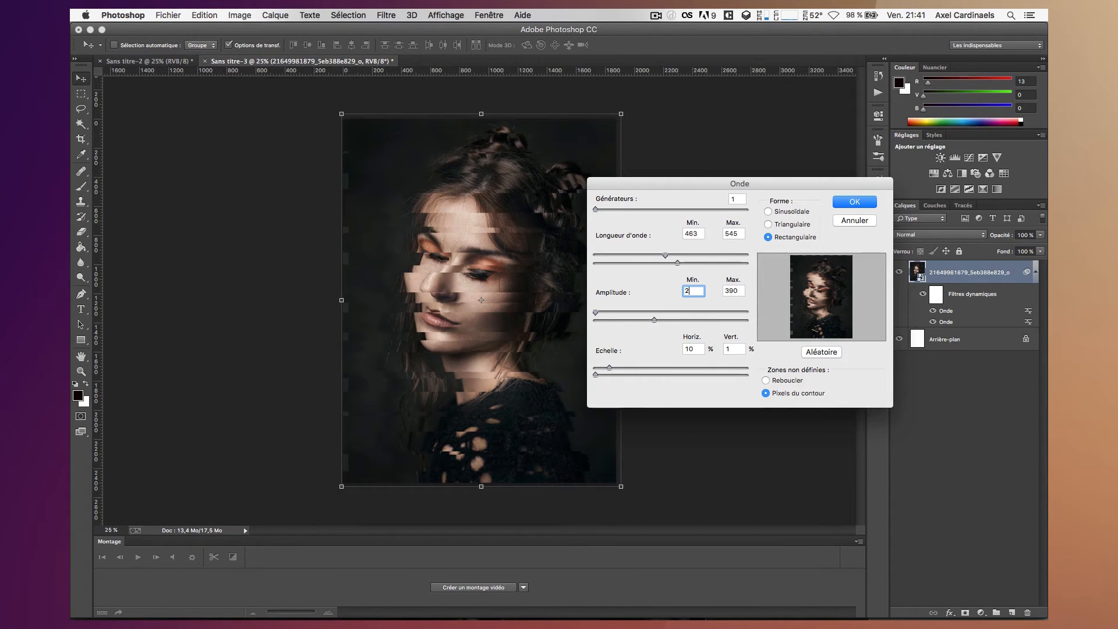
key("Tab")
type("3")
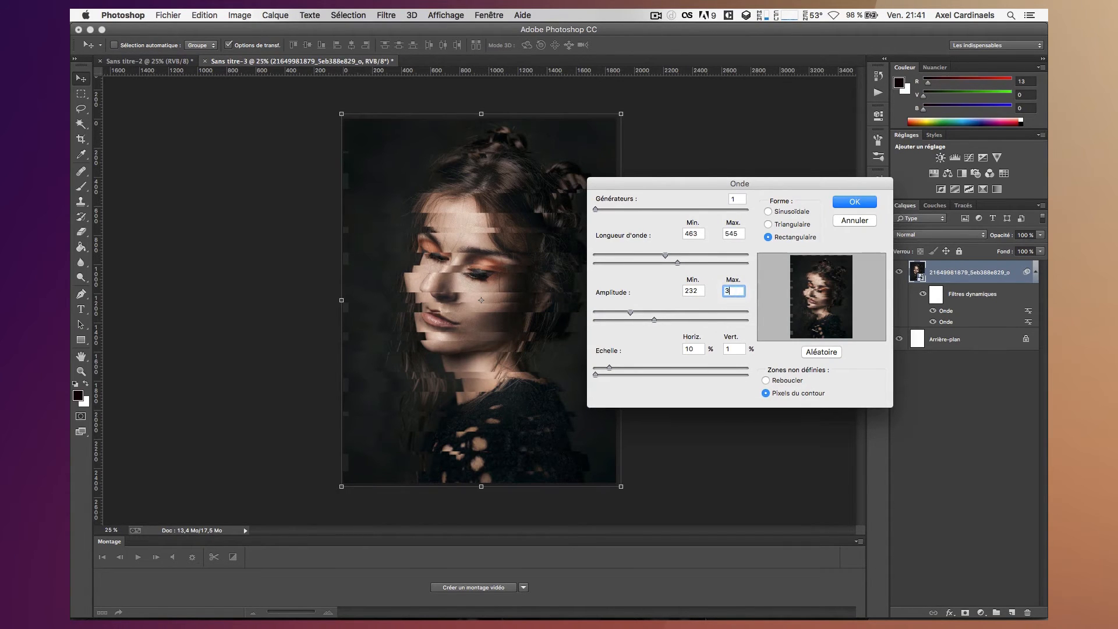
key("Tab")
key("Tab")
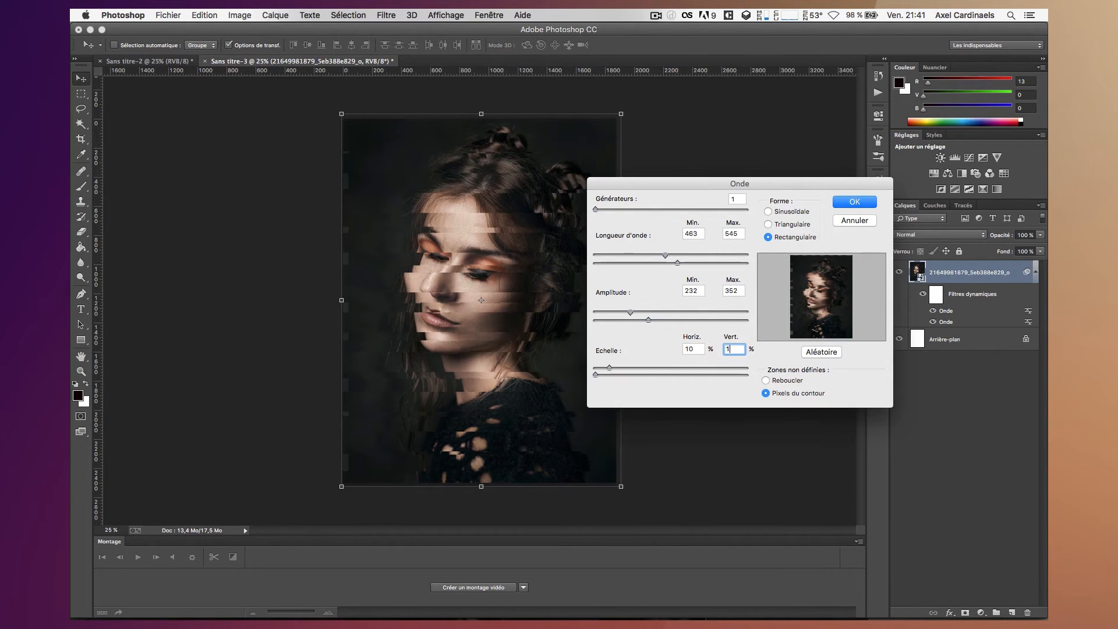
key("Return")
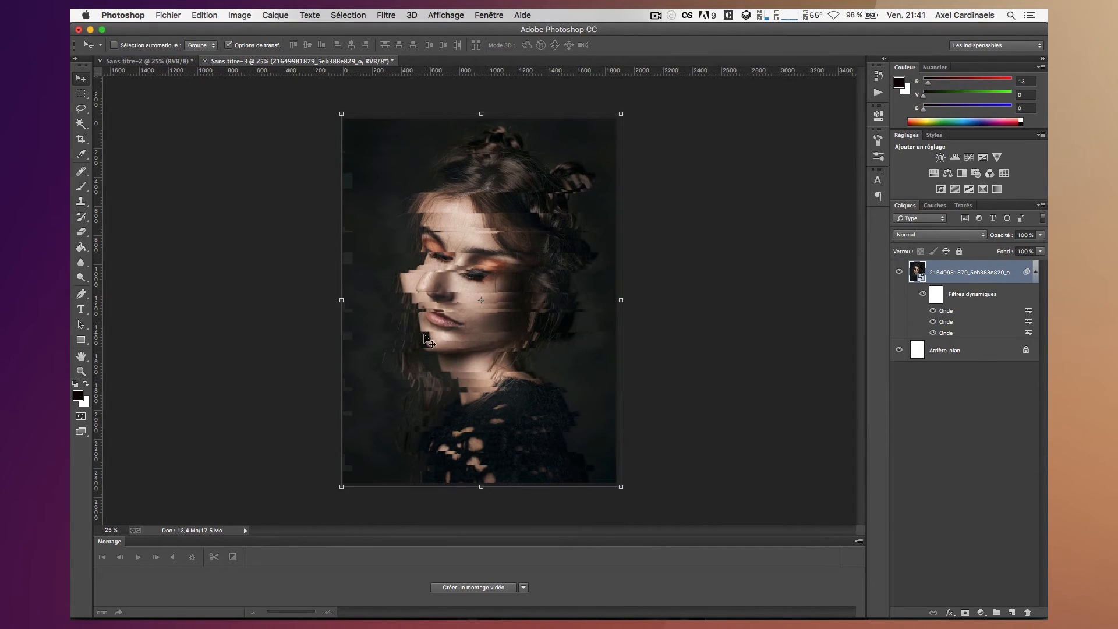
Add a Noir et blanc adjustment layer with default settings above the glitched portrait.
left_click(981, 613)
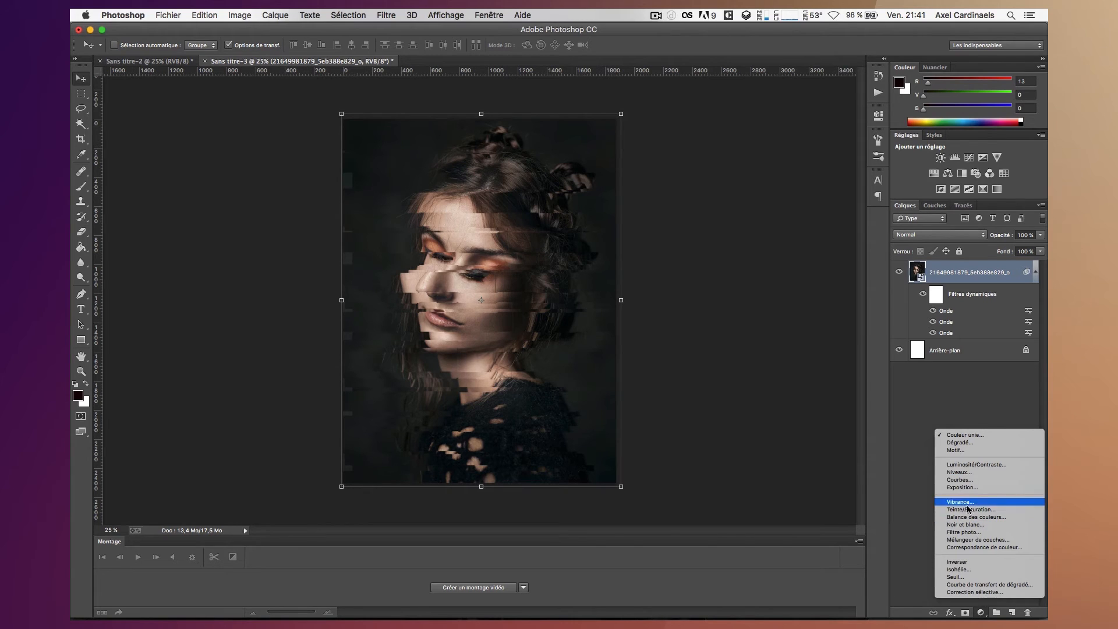
left_click(968, 525)
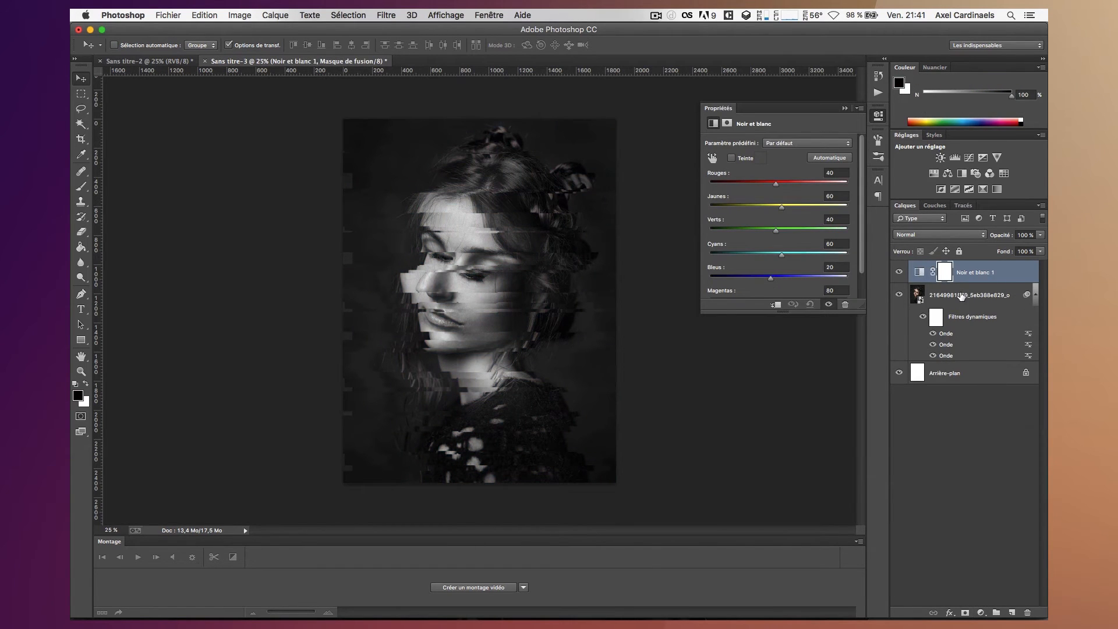
left_click(845, 108)
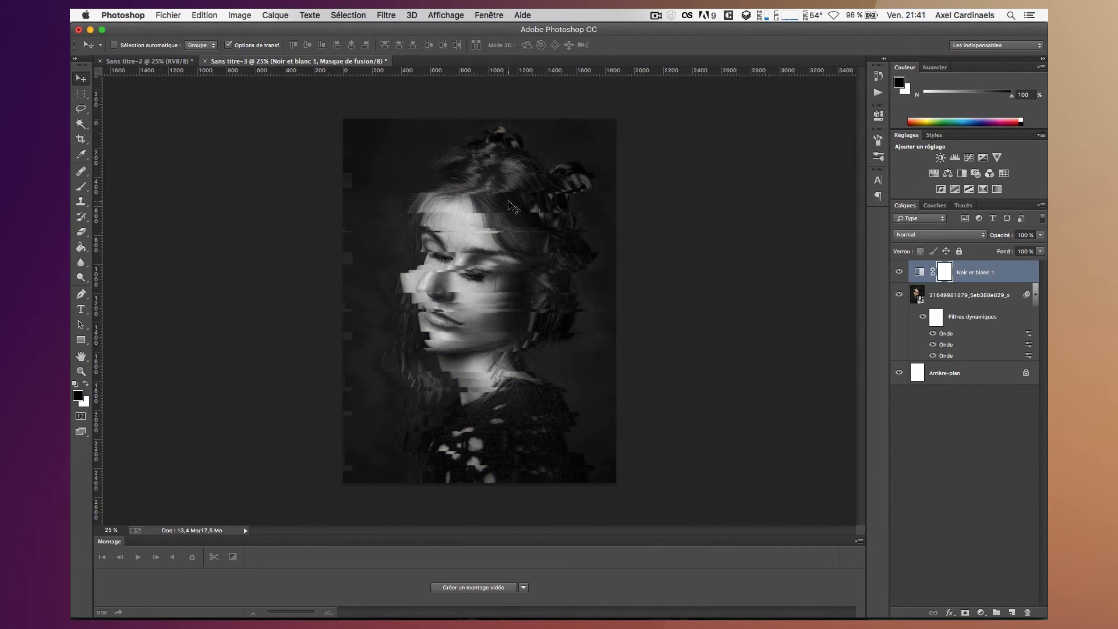
left_click(925, 277)
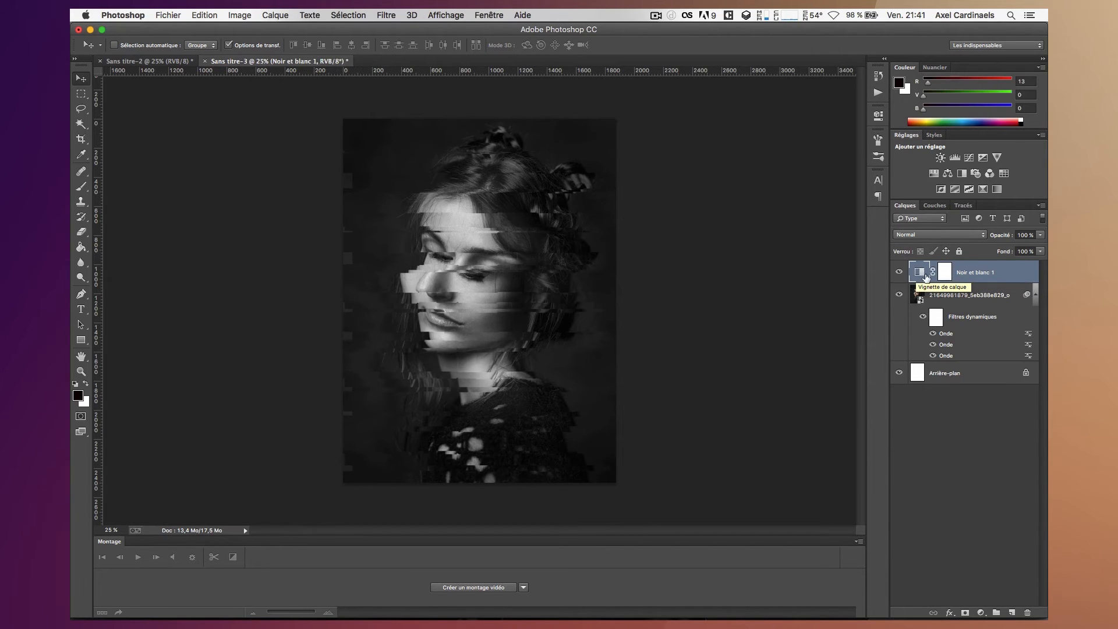
left_click(957, 466)
left_click(968, 271)
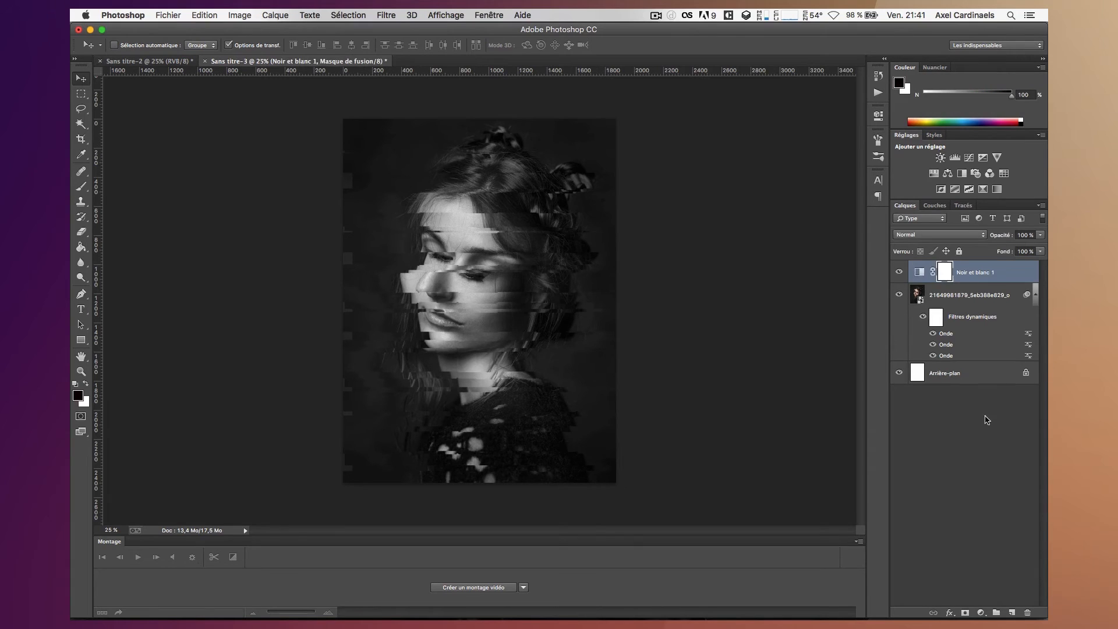
Duplicate the portrait layer above the Noir et blanc adjustment layer and clear the copy's smart filters.
left_click_drag(949, 298, 1013, 611)
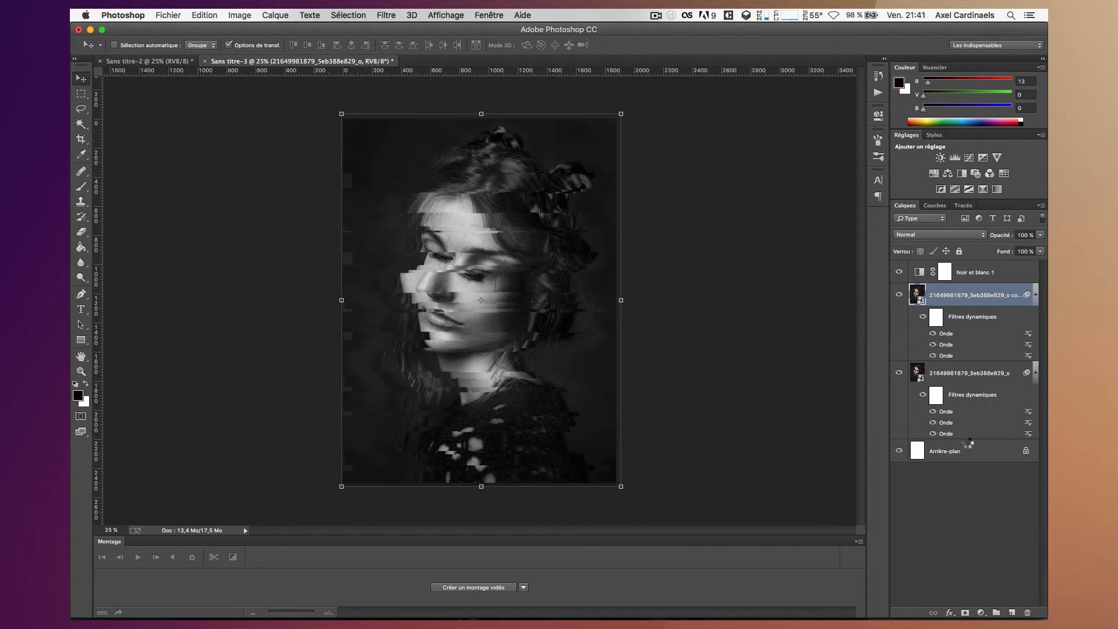
left_click_drag(956, 295, 942, 273)
right_click(939, 274)
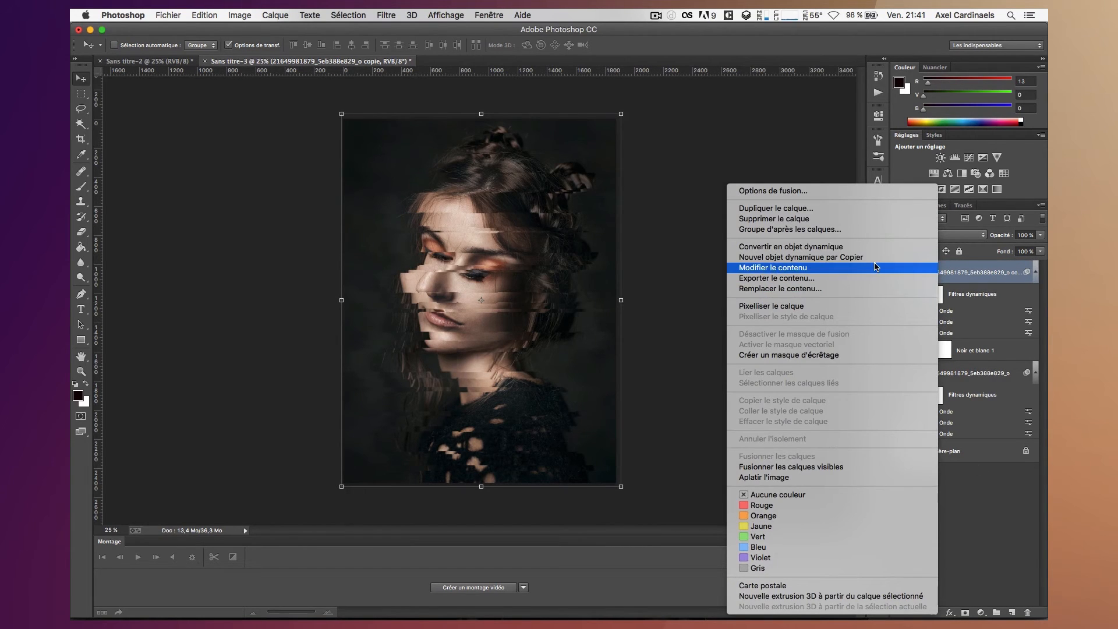
left_click(959, 295)
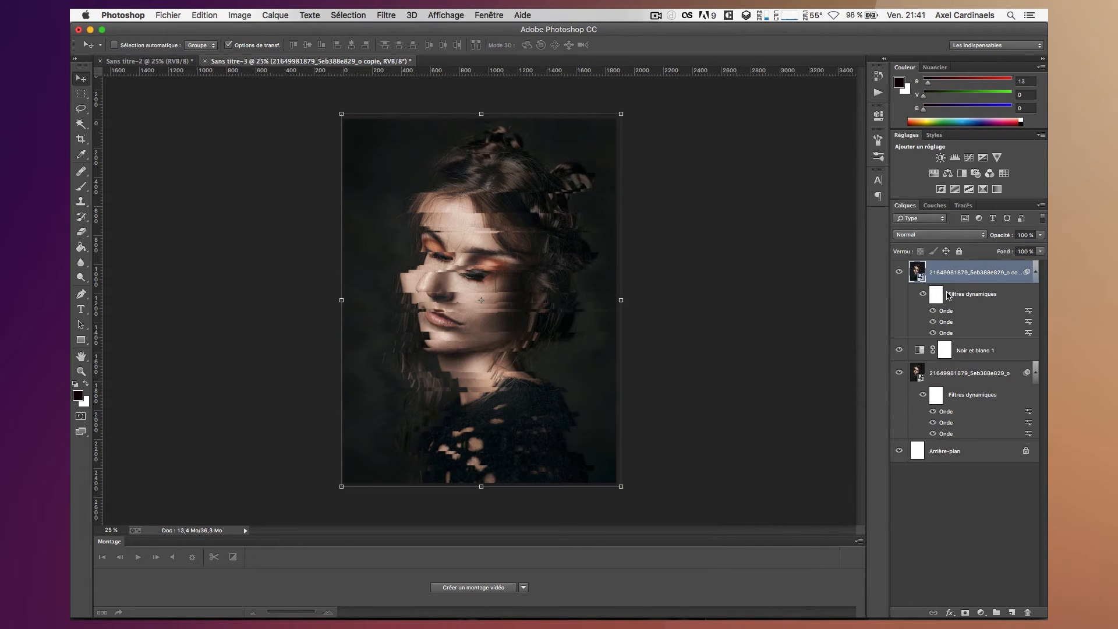
right_click(947, 296)
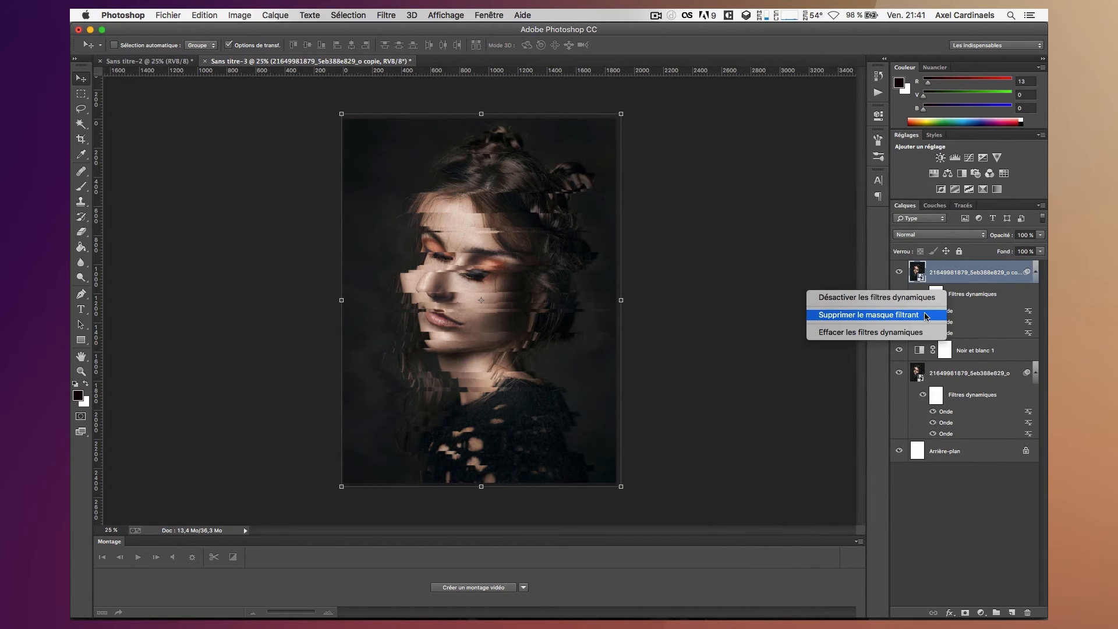
left_click(924, 331)
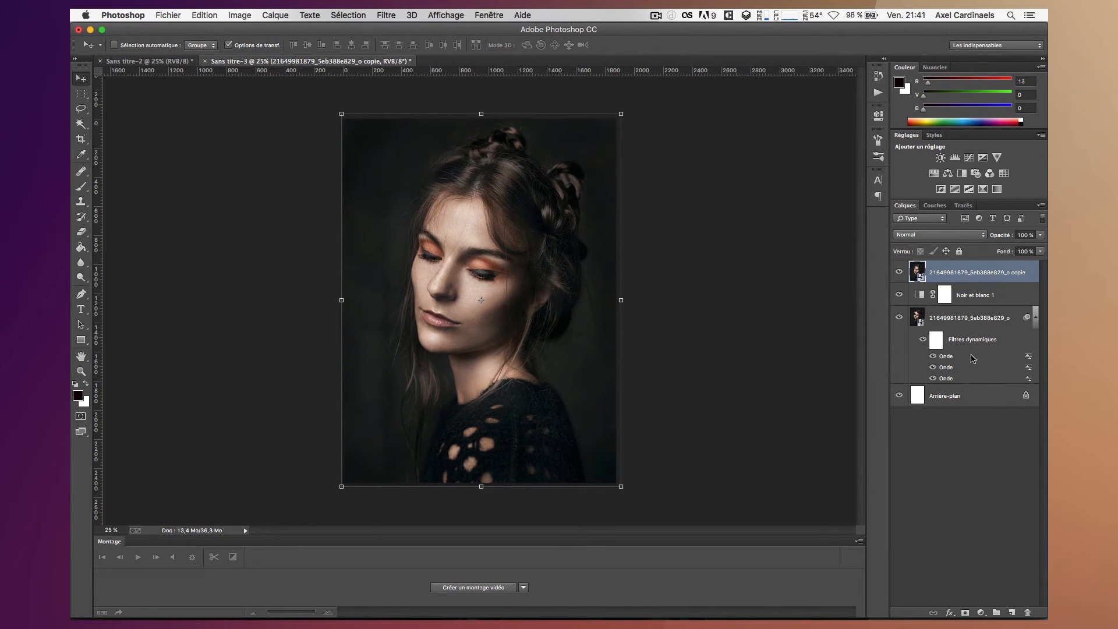
Duplicate the unfiltered portrait copy and hide the new duplicate.
left_click_drag(958, 273, 1012, 612)
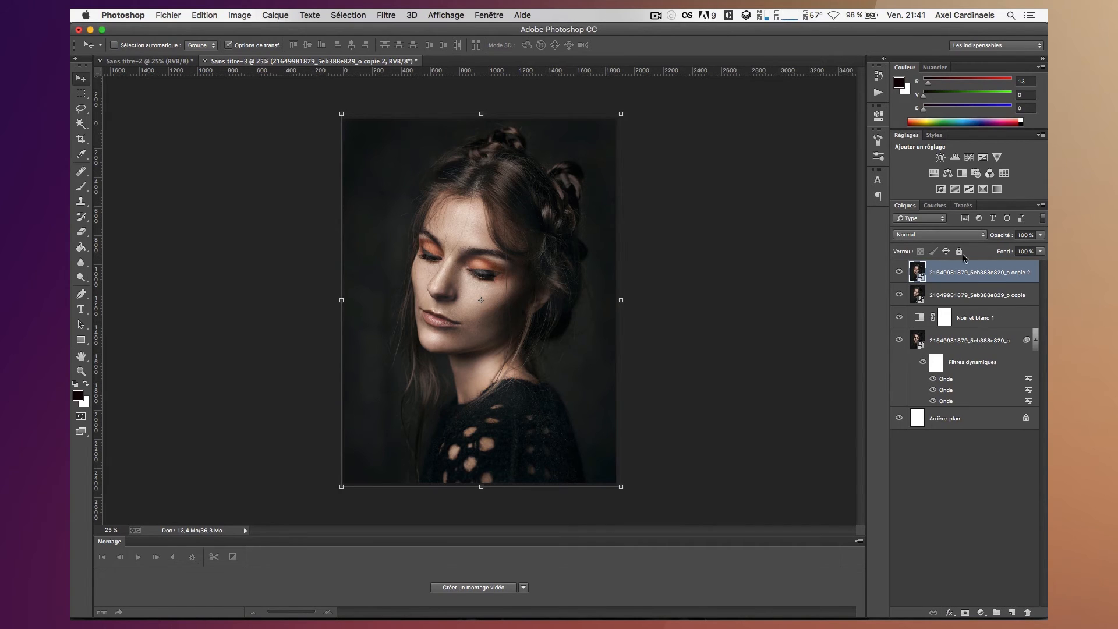
left_click(899, 272)
Place the visible unfiltered portrait copy in a new layer group named "Calque Rouge".
left_click(969, 295)
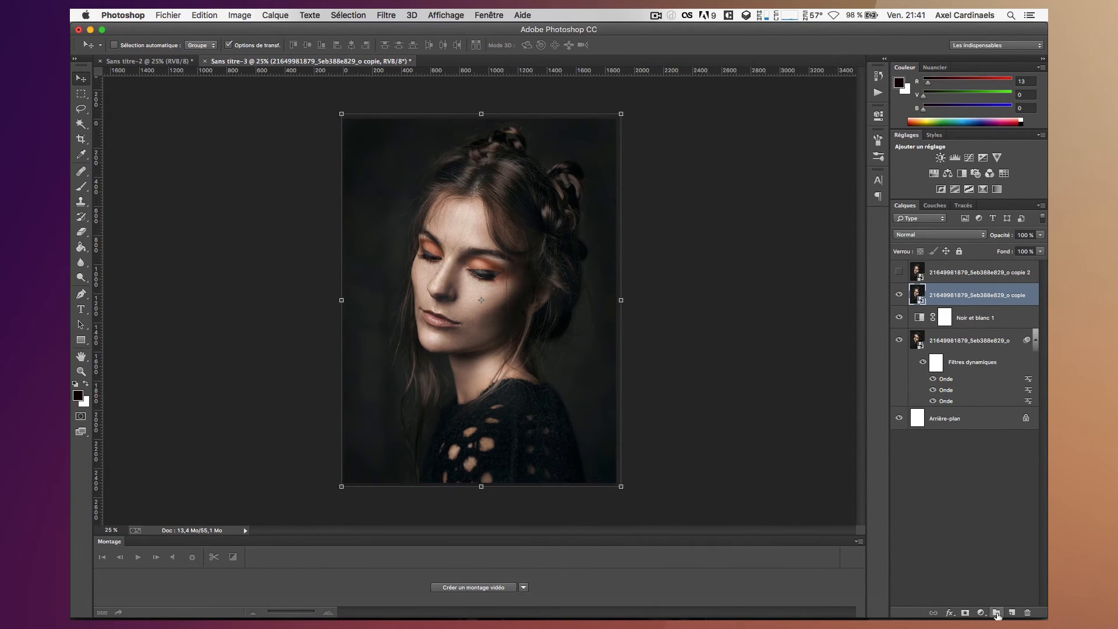
left_click(997, 614)
left_click_drag(978, 311, 960, 294)
left_click(955, 290)
double_click(944, 290)
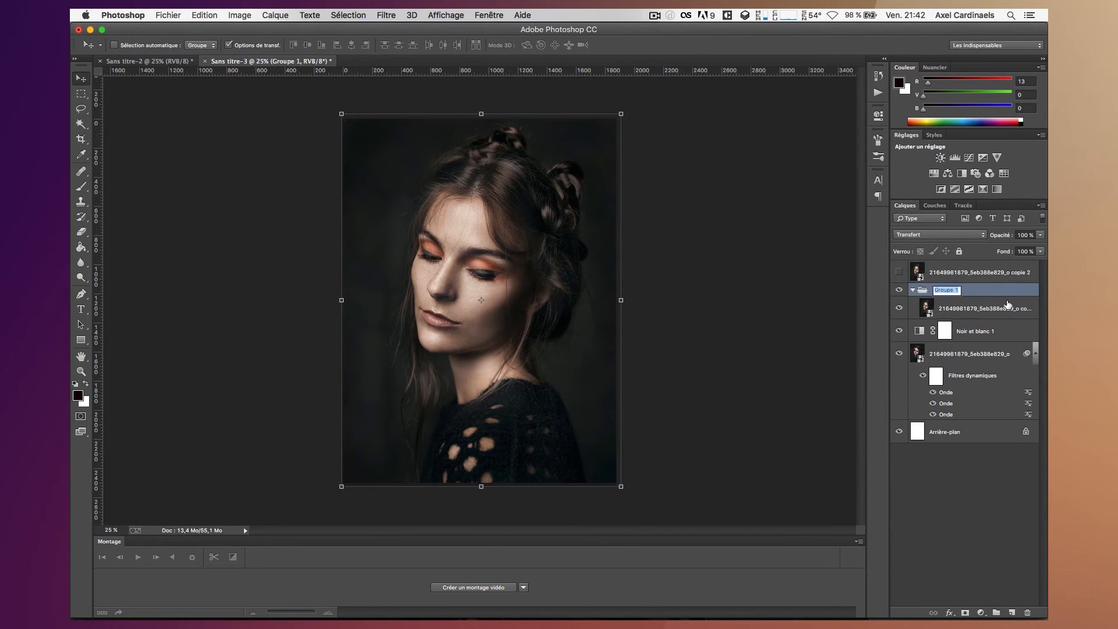
type("Calque Rouge")
key("Return")
Compare the unfiltered portrait copy in the Calque Rouge group with the glitched black-and-white version by hiding and reshowing it.
left_click(952, 311)
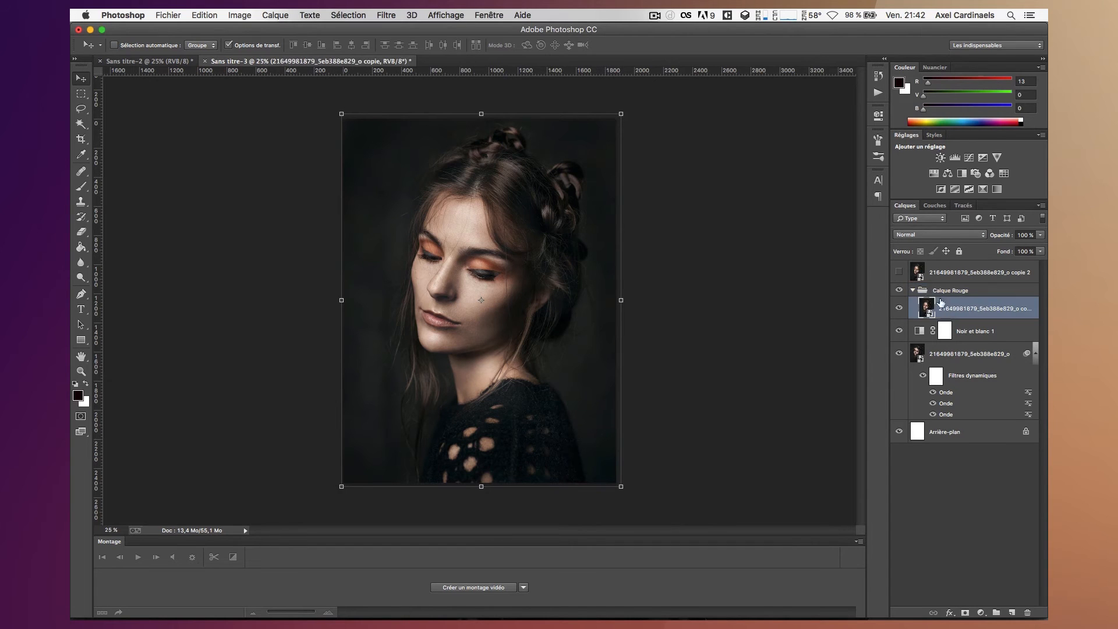
left_click(912, 290)
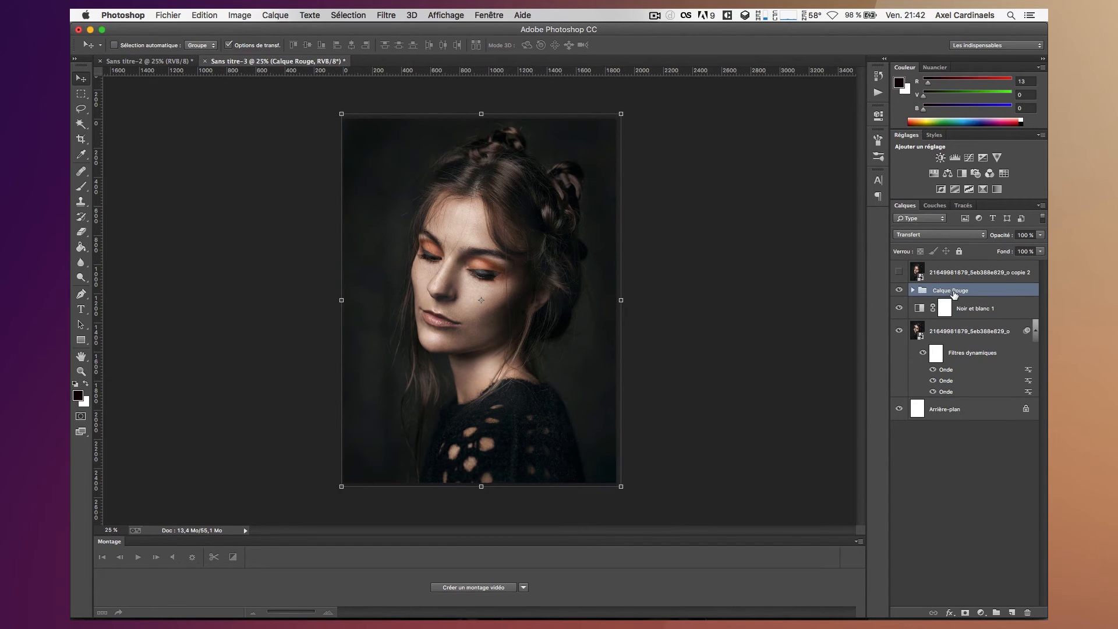
left_click(912, 290)
left_click(900, 270)
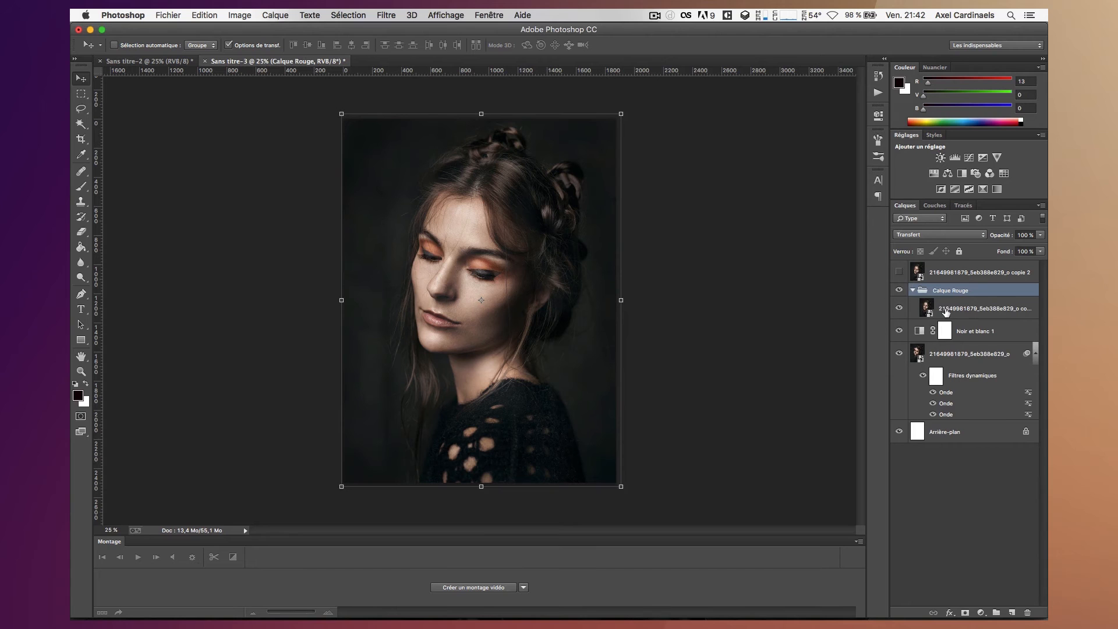
left_click(968, 310)
left_click(899, 307)
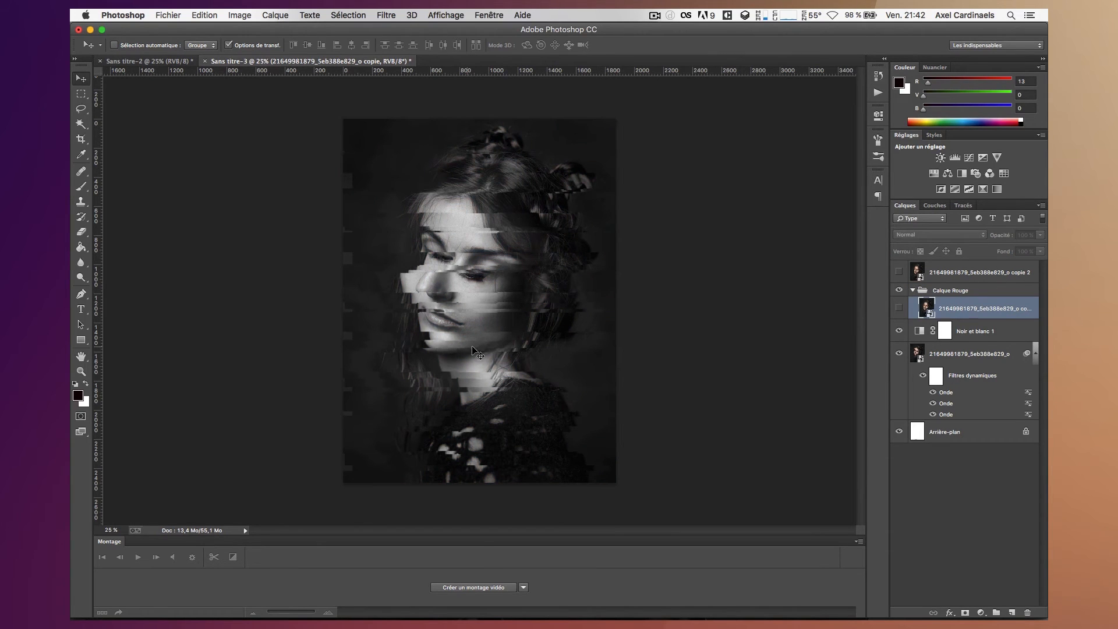
left_click(899, 307)
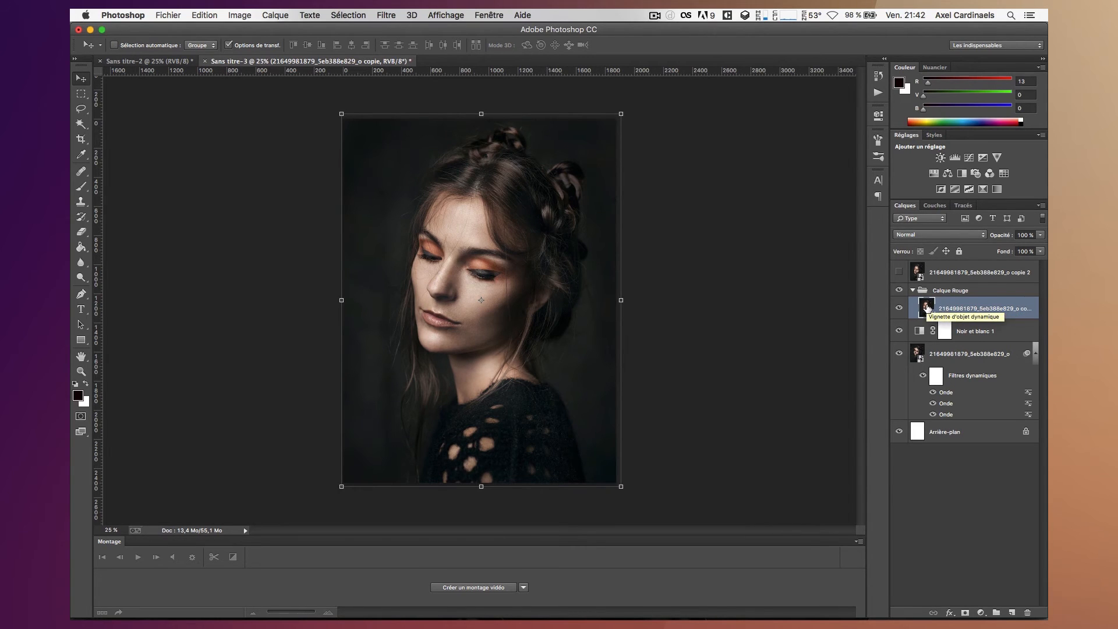
left_click(940, 291)
left_click(943, 309)
left_click(940, 291)
left_click(943, 309)
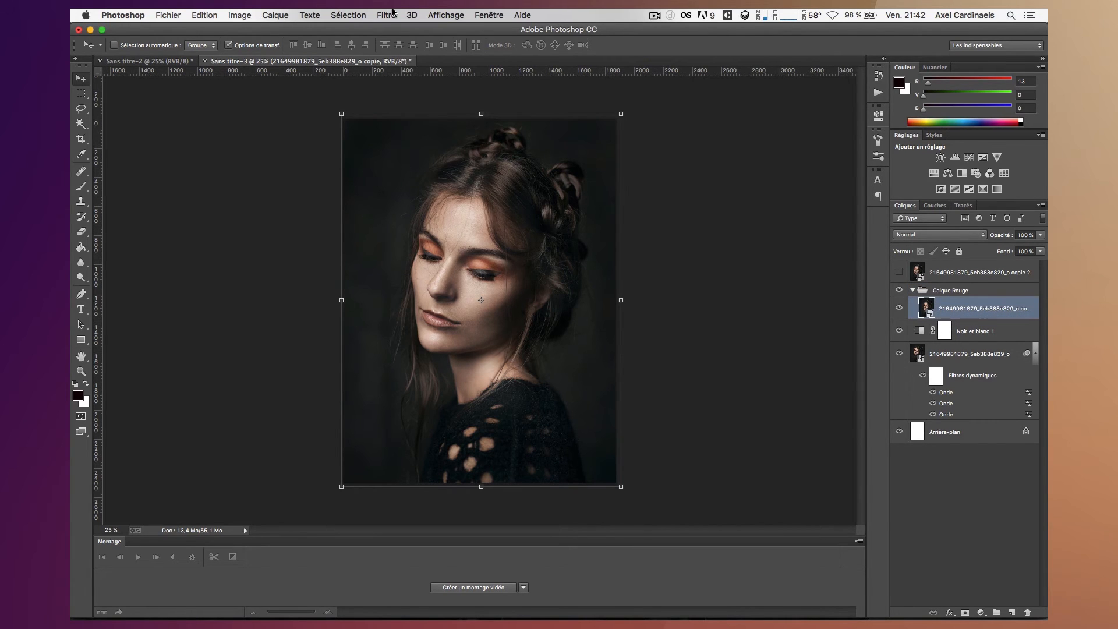
Apply the filter gallery's Trame de demi-teintes to the portrait copy in Calque Rouge with Taille 1, Contraste 0 and Type Segment.
left_click(393, 13)
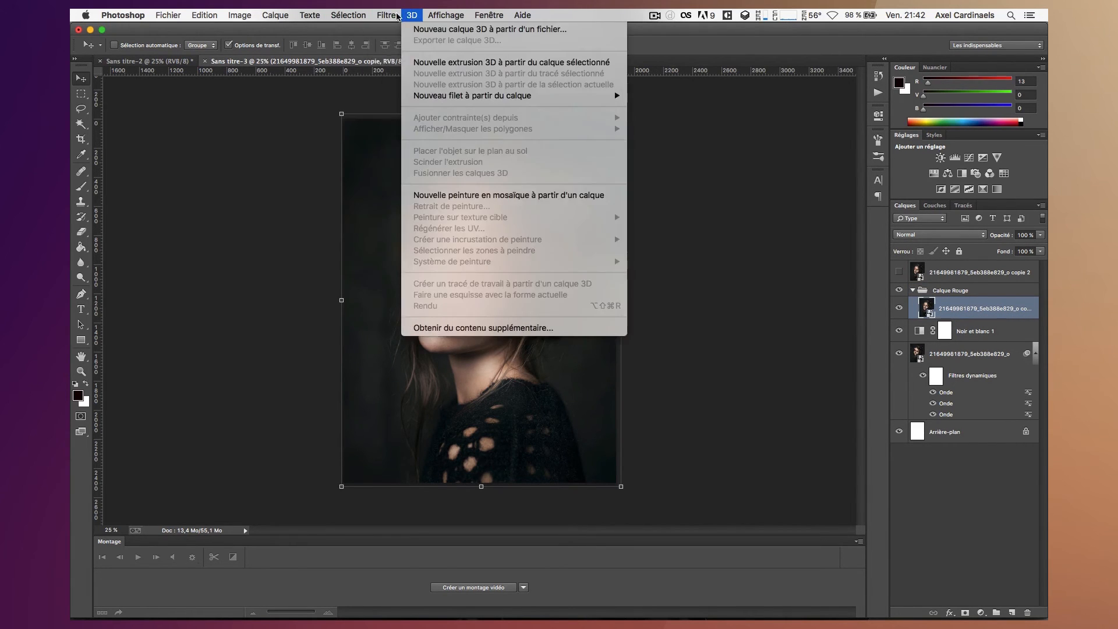
mouse_move(412, 15)
left_click(941, 313)
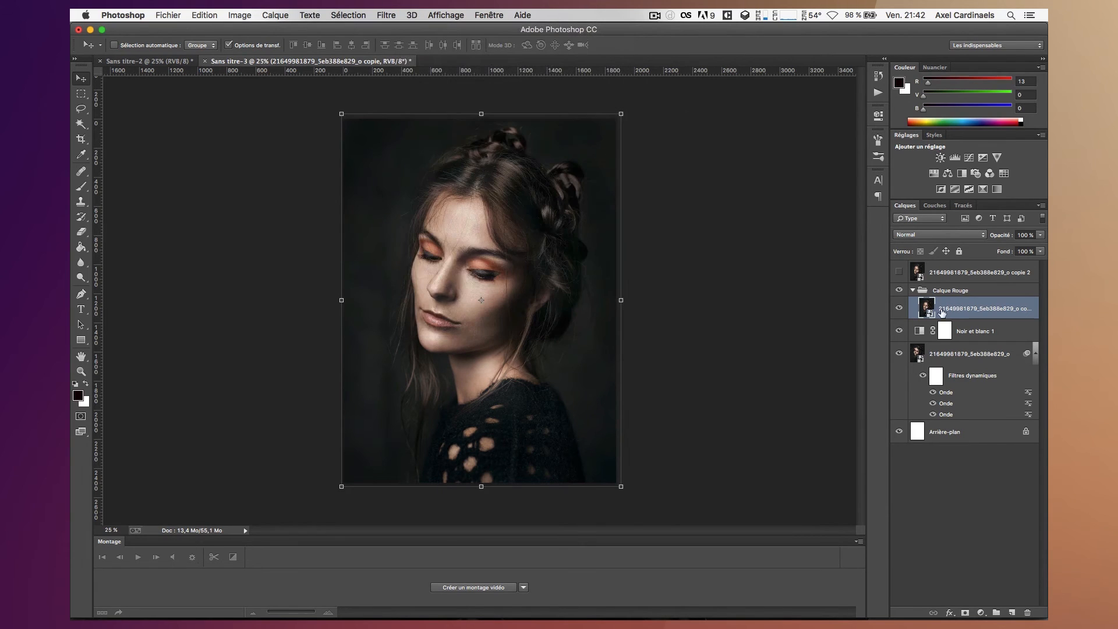
left_click(394, 13)
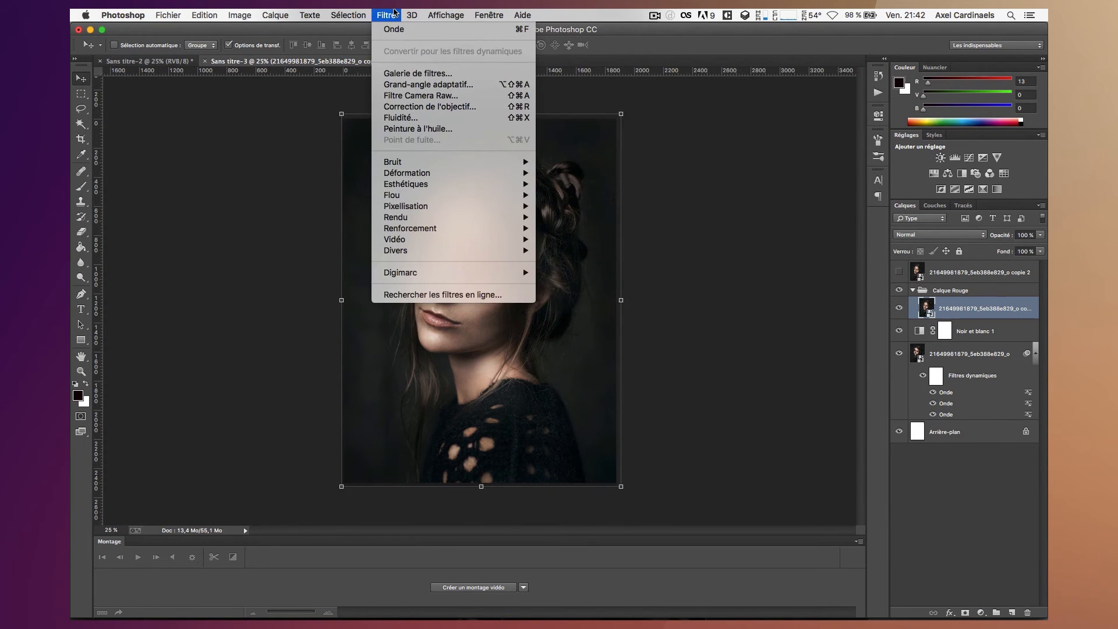
left_click(426, 72)
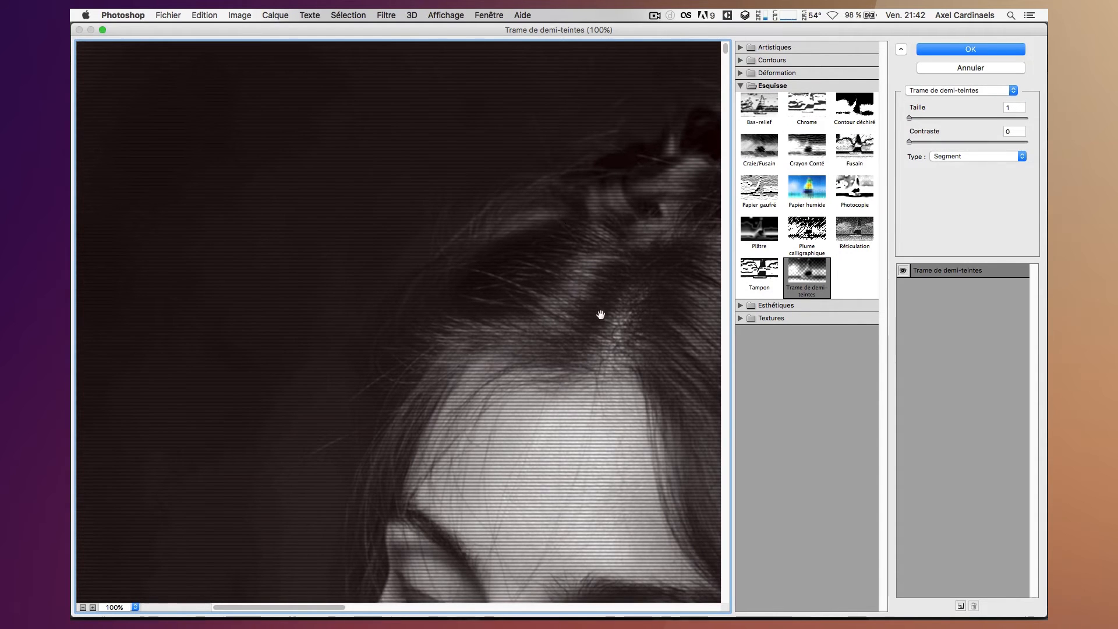
left_click_drag(599, 315, 499, 177)
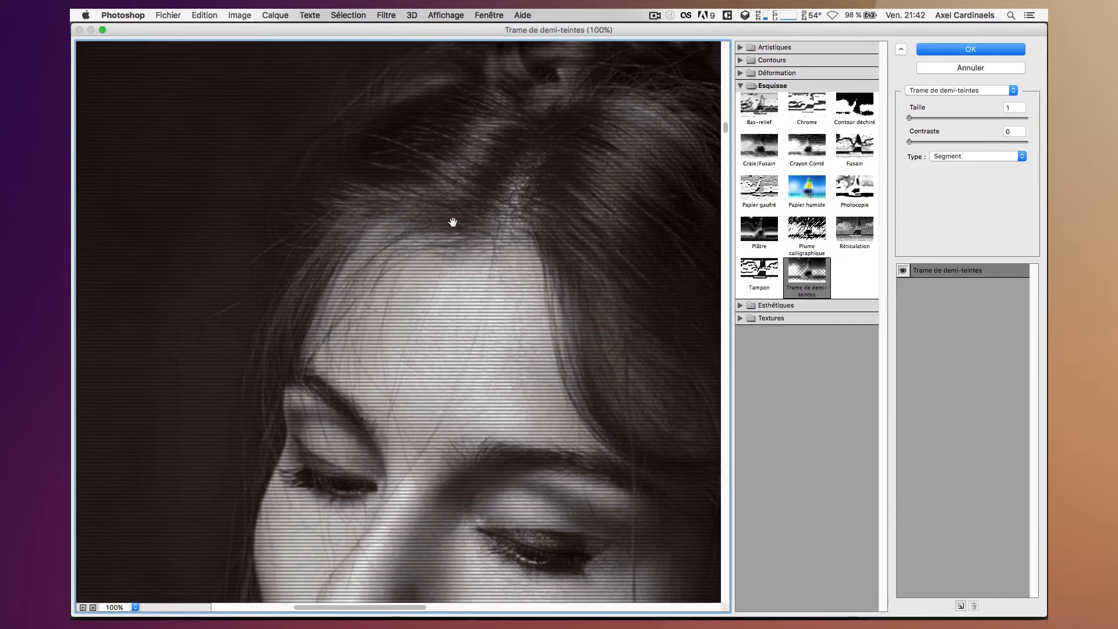
left_click_drag(400, 202, 352, 98)
left_click_drag(436, 364, 434, 273)
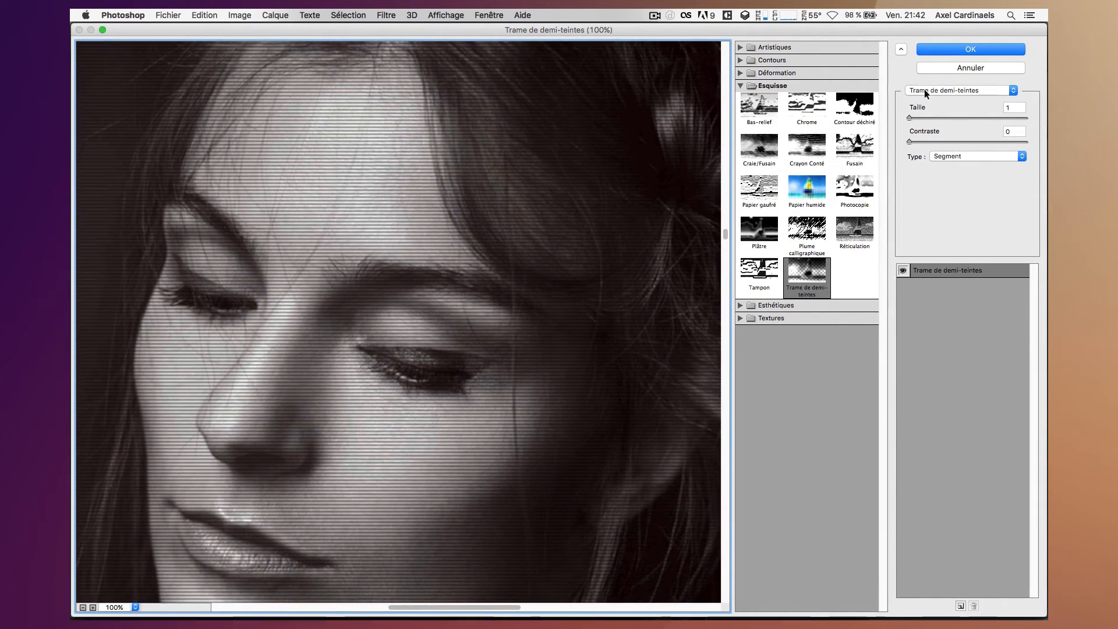
left_click(946, 155)
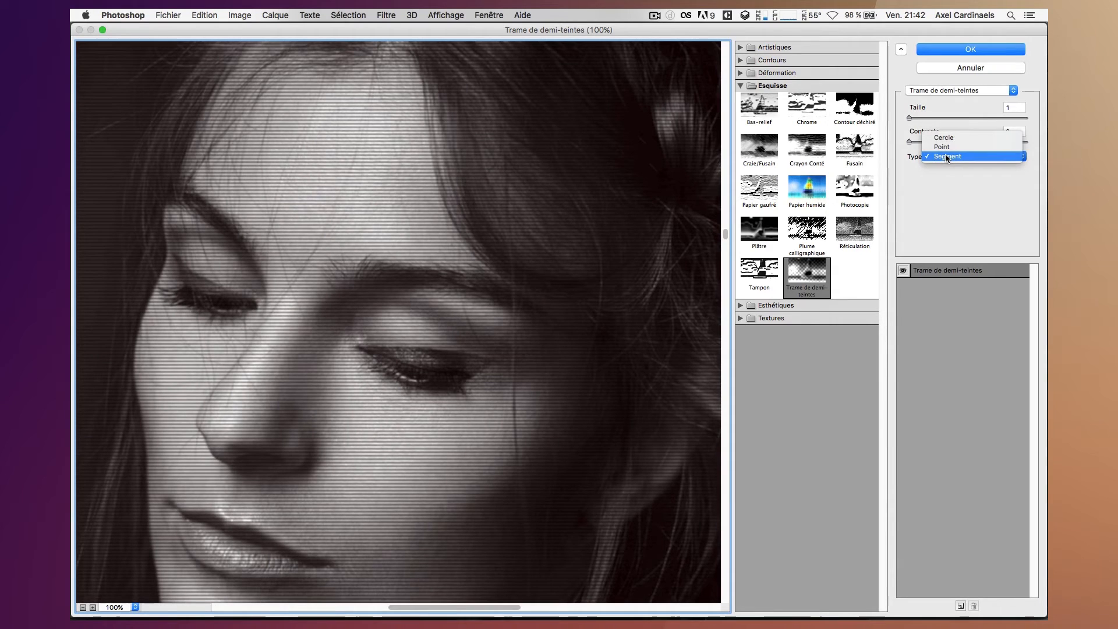
left_click(945, 155)
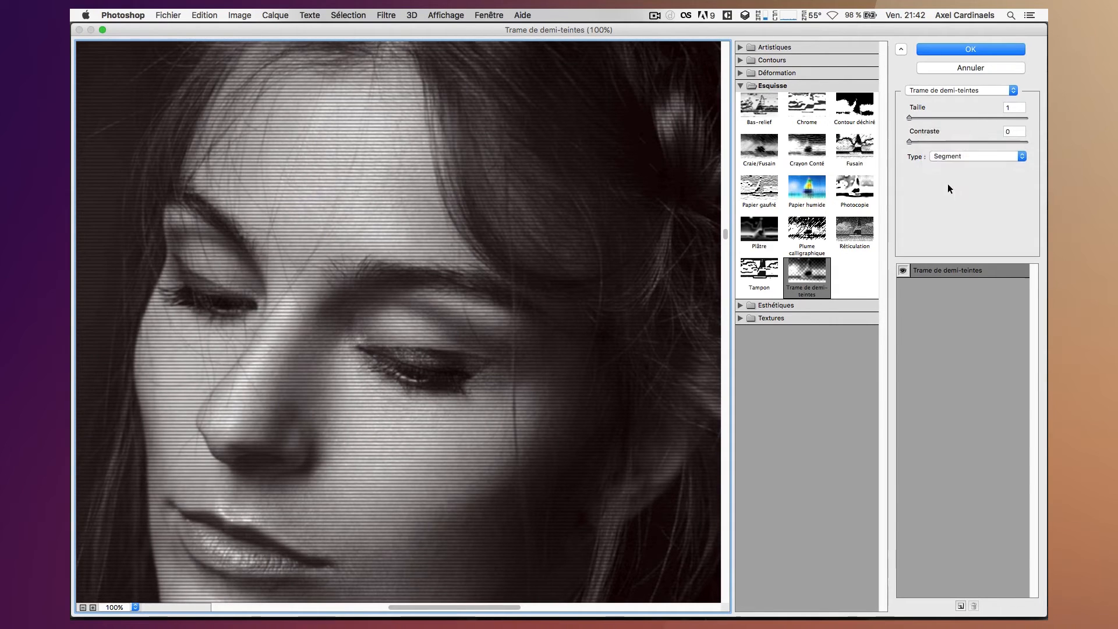
left_click(928, 51)
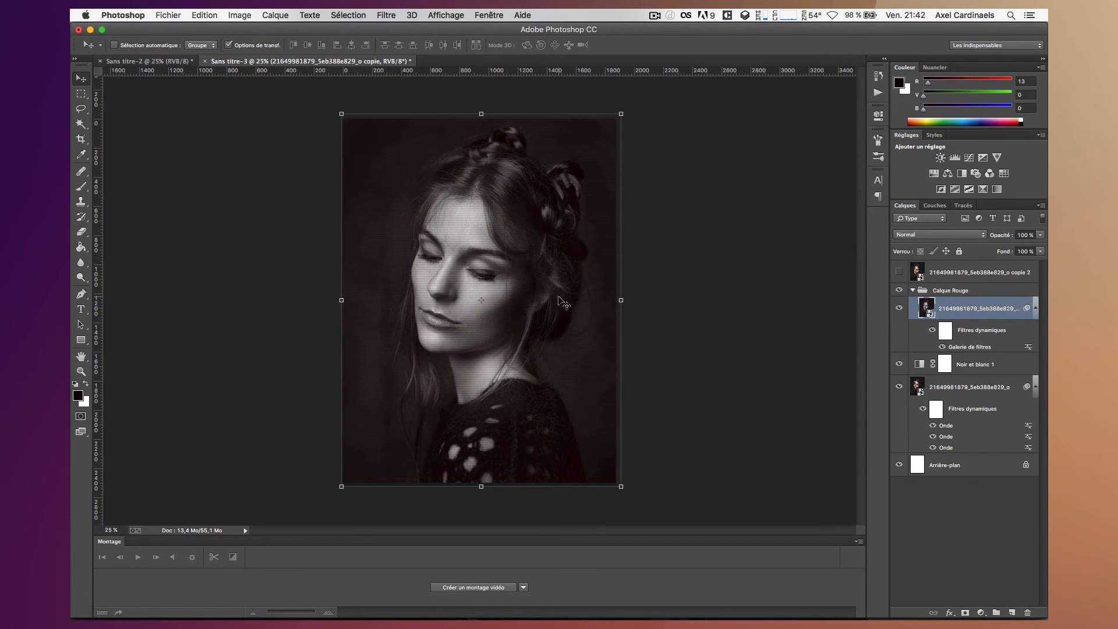
Set the halftoned portrait copy's blend mode to Obscurcir and duplicate it within the Calque Rouge group.
left_click(932, 236)
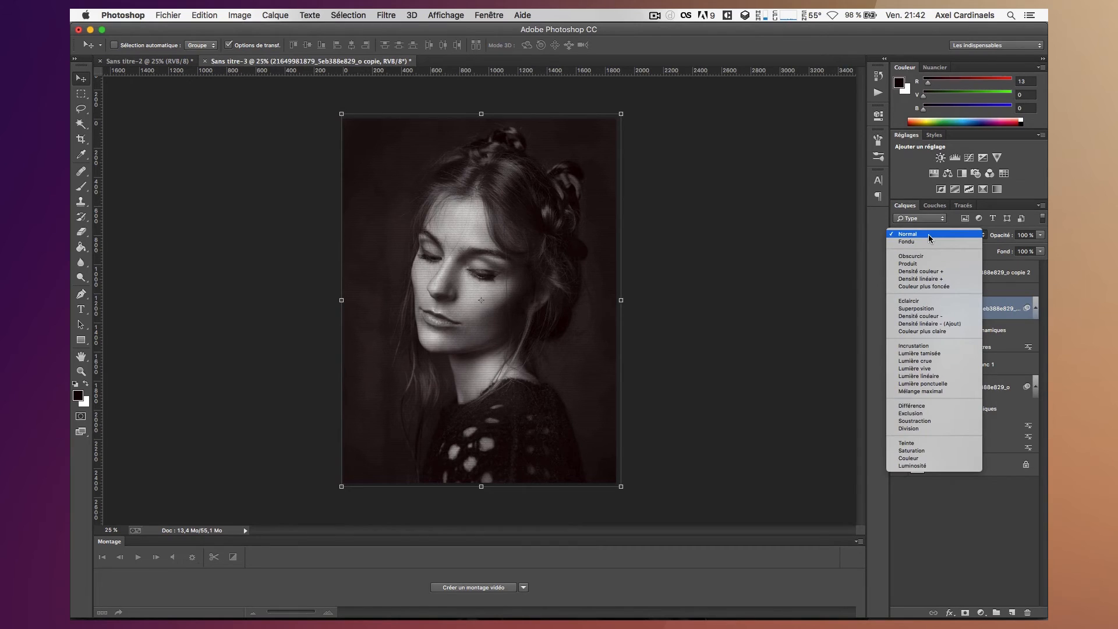
left_click(923, 254)
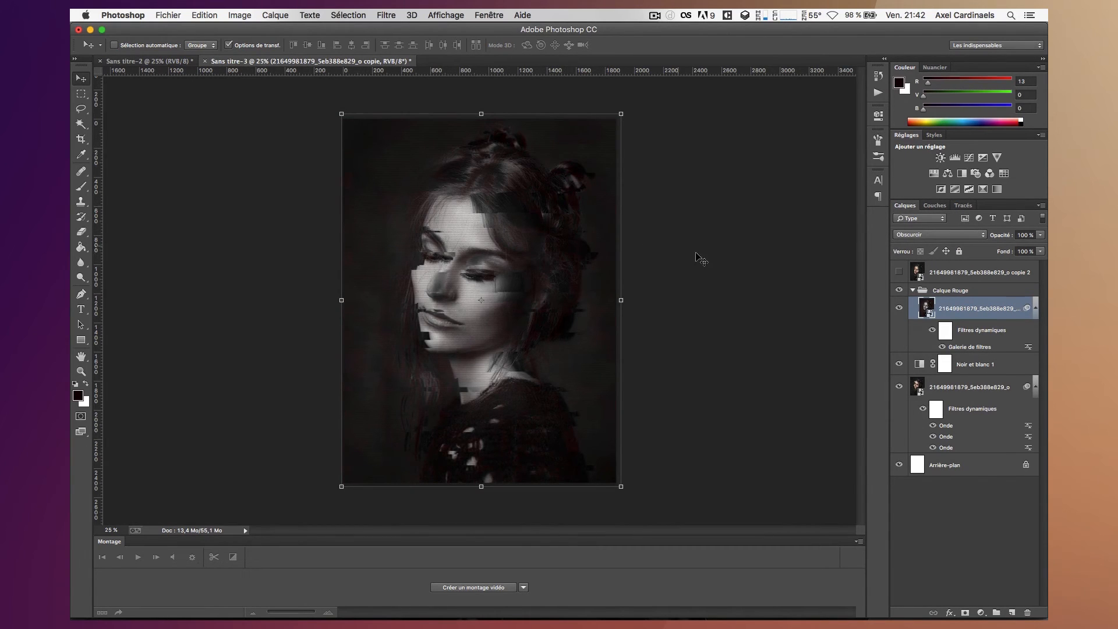
left_click_drag(992, 348, 1012, 613)
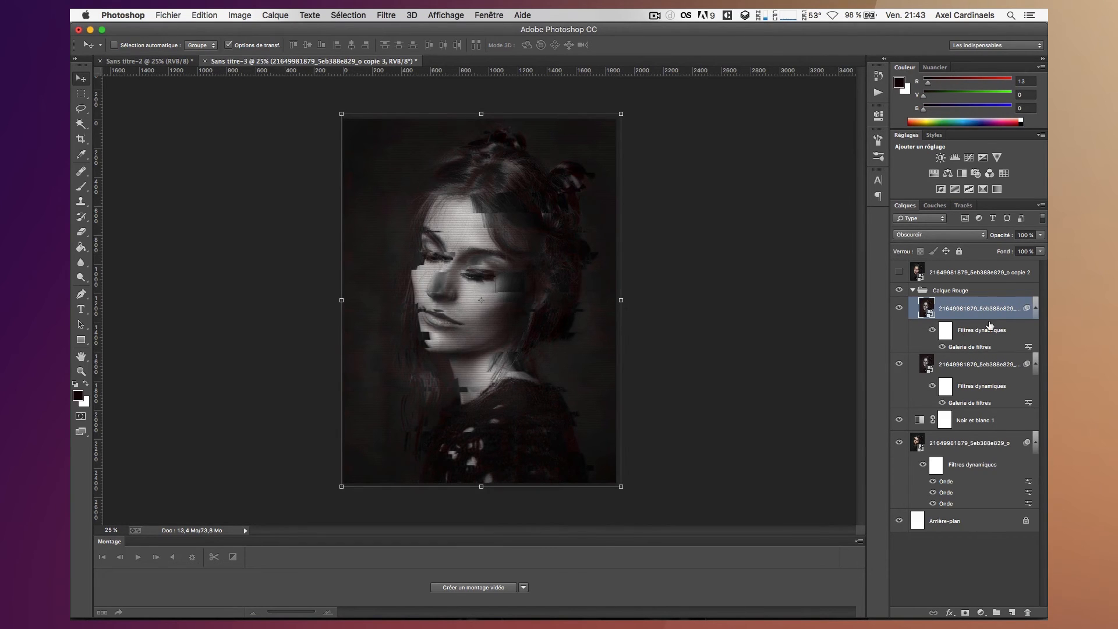
Start an Onde filter on the duplicated halftone copy and set its wavelength to minimum 1 and maximum 999.
left_click(385, 14)
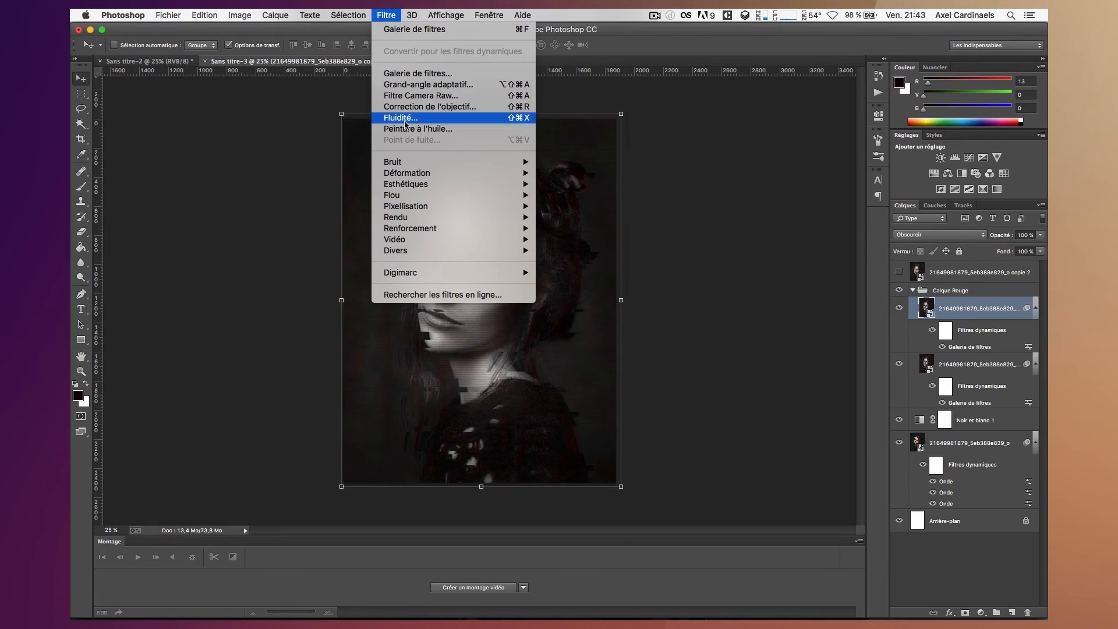
mouse_move(403, 161)
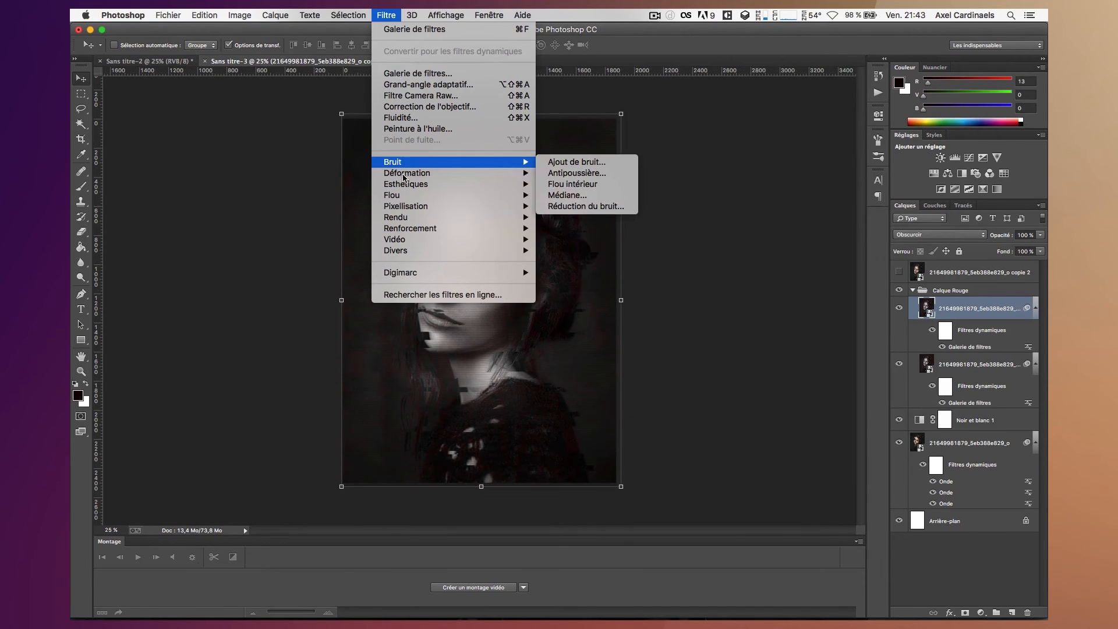
mouse_move(459, 175)
left_click(614, 216)
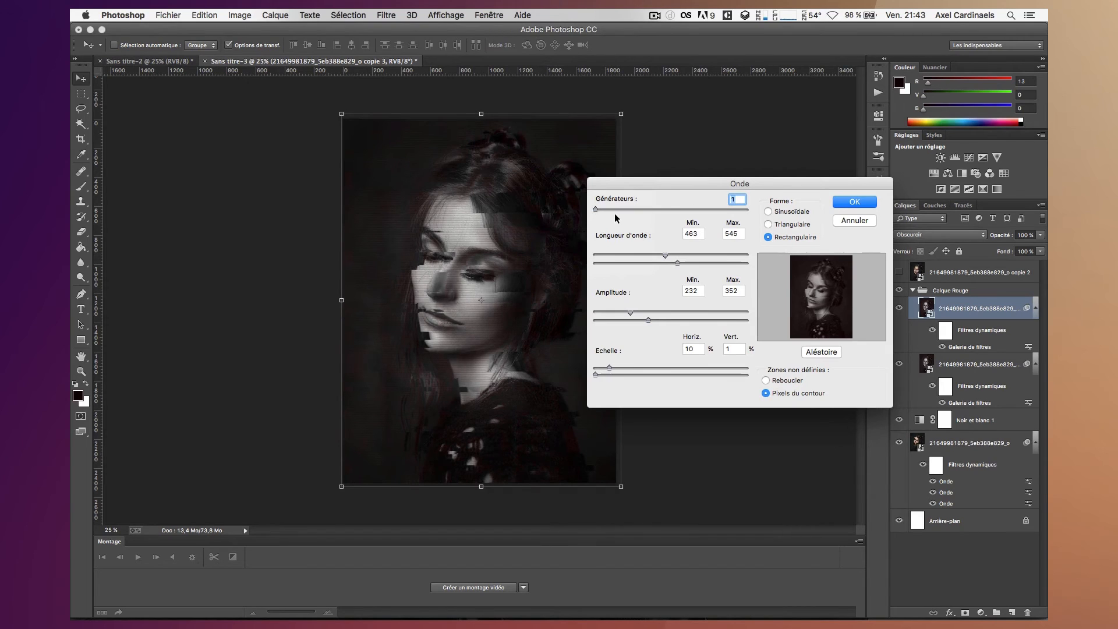
left_click(693, 233)
key("super+a")
type("1")
key("Tab")
type("999")
key("Tab")
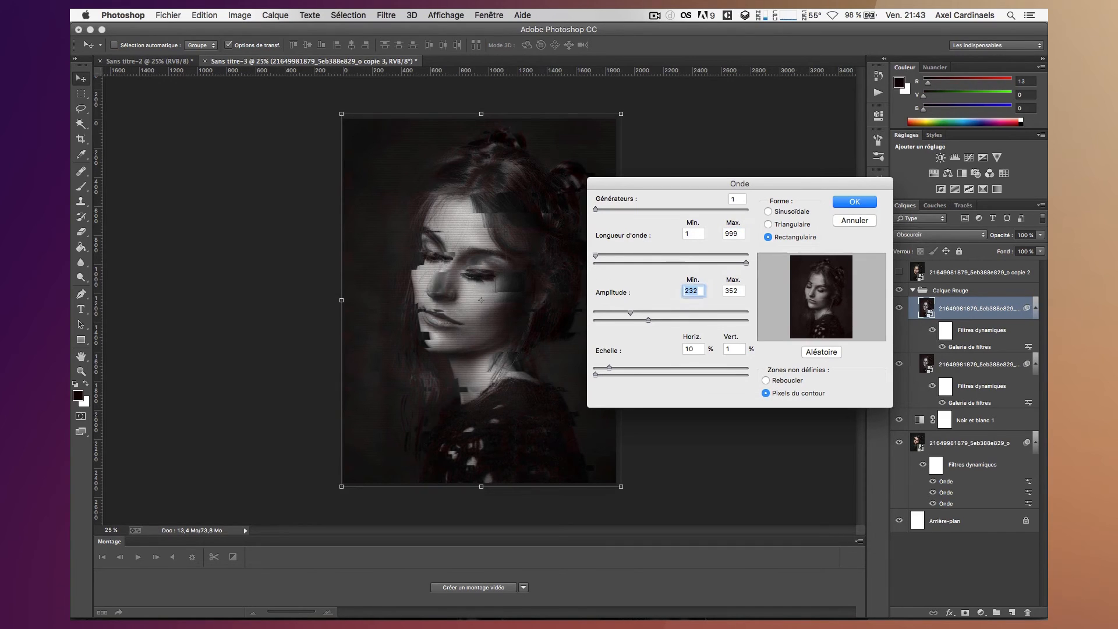
Apply Onde with amplitude 332 to 820 and an adjusted horizontal scale, and set the layer's blend mode to Normal.
type("3")
key("Tab")
type("820")
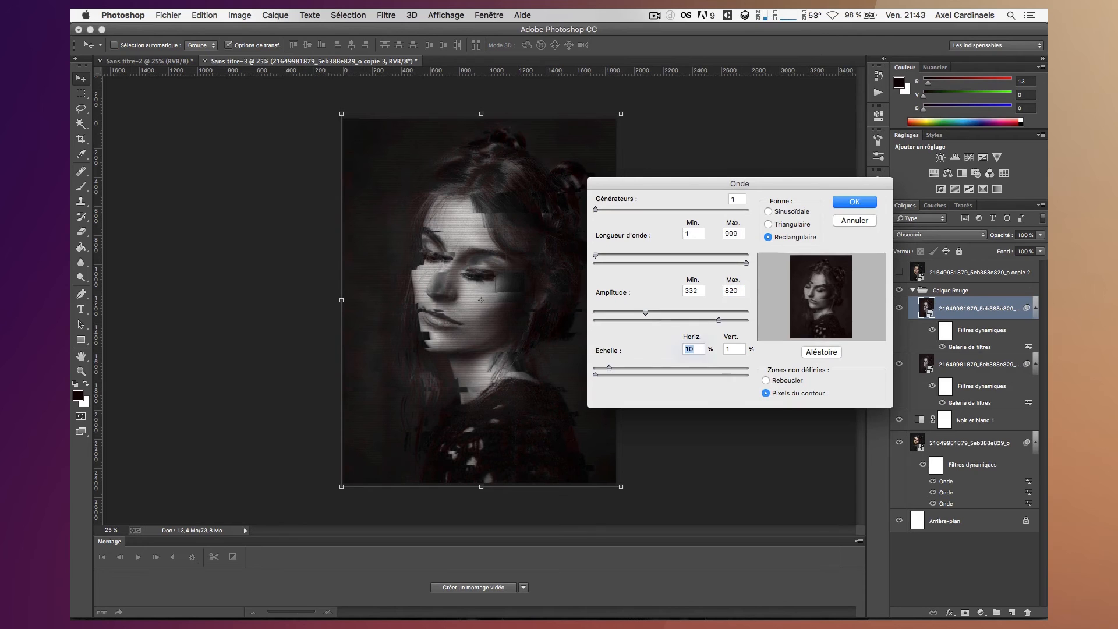
key("Tab")
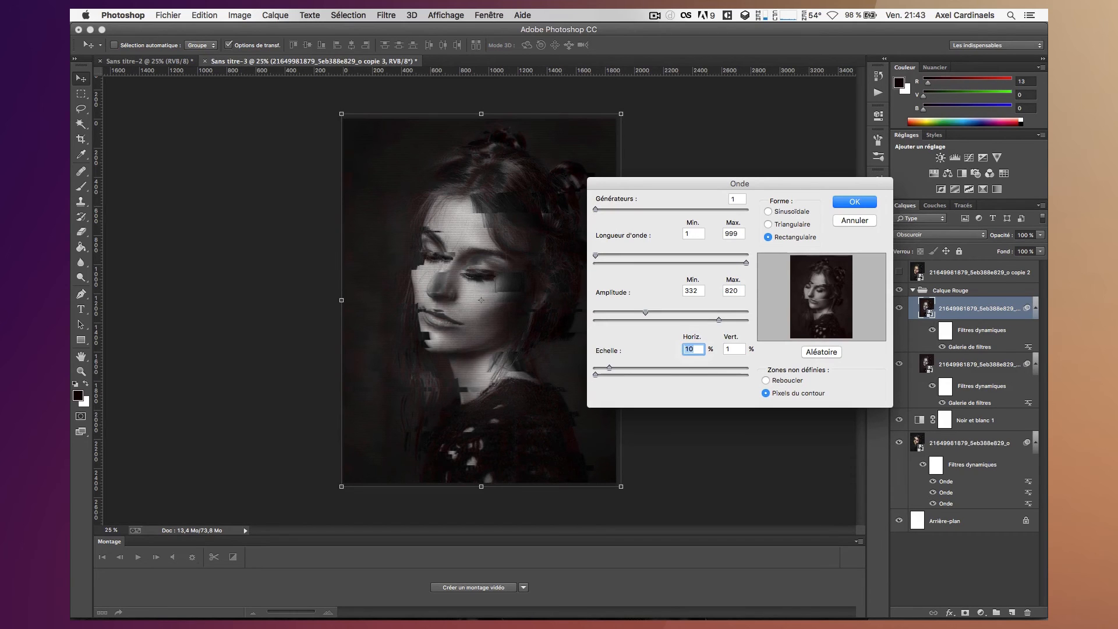
type("2")
key("Return")
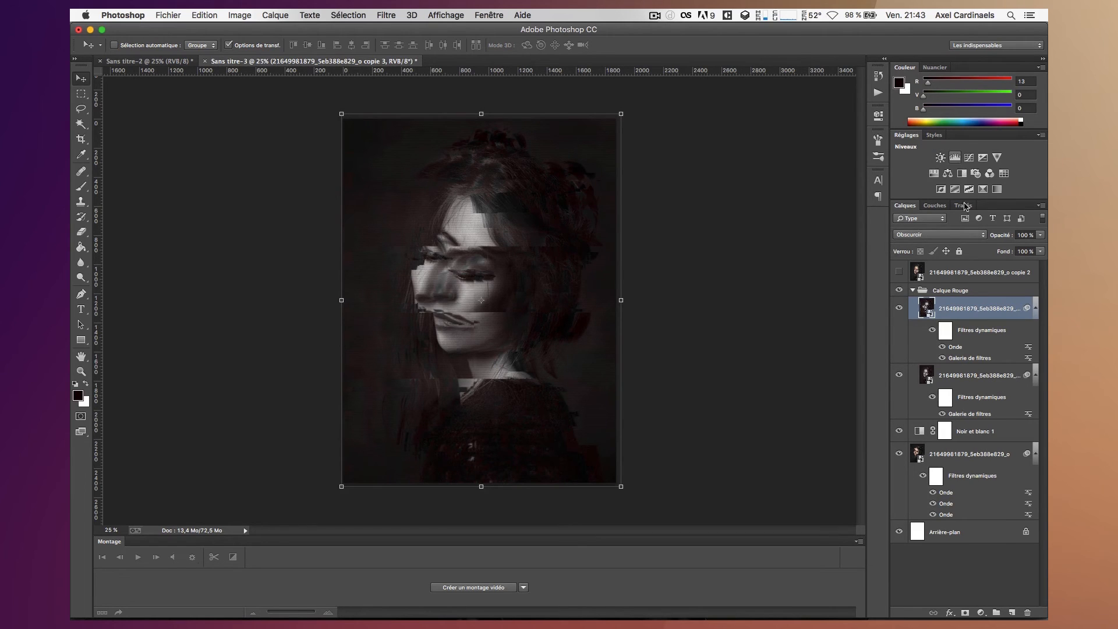
left_click(938, 235)
left_click(936, 213)
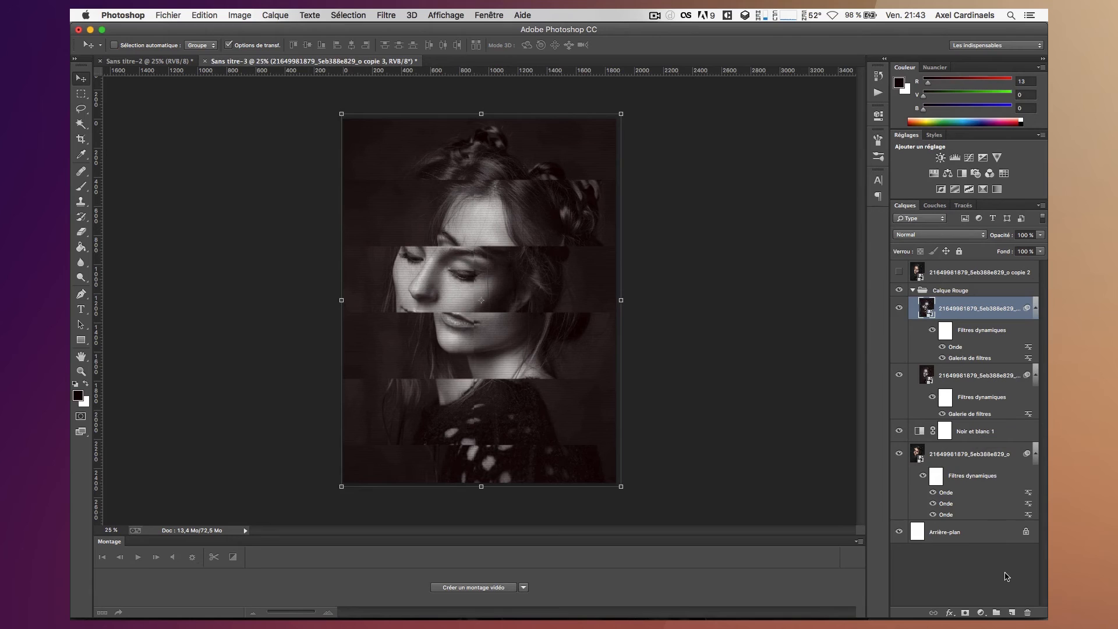
Add a solid colour fill layer in red ff0000 above the sliced portrait copy, with blend mode Obscurcir.
left_click(982, 613)
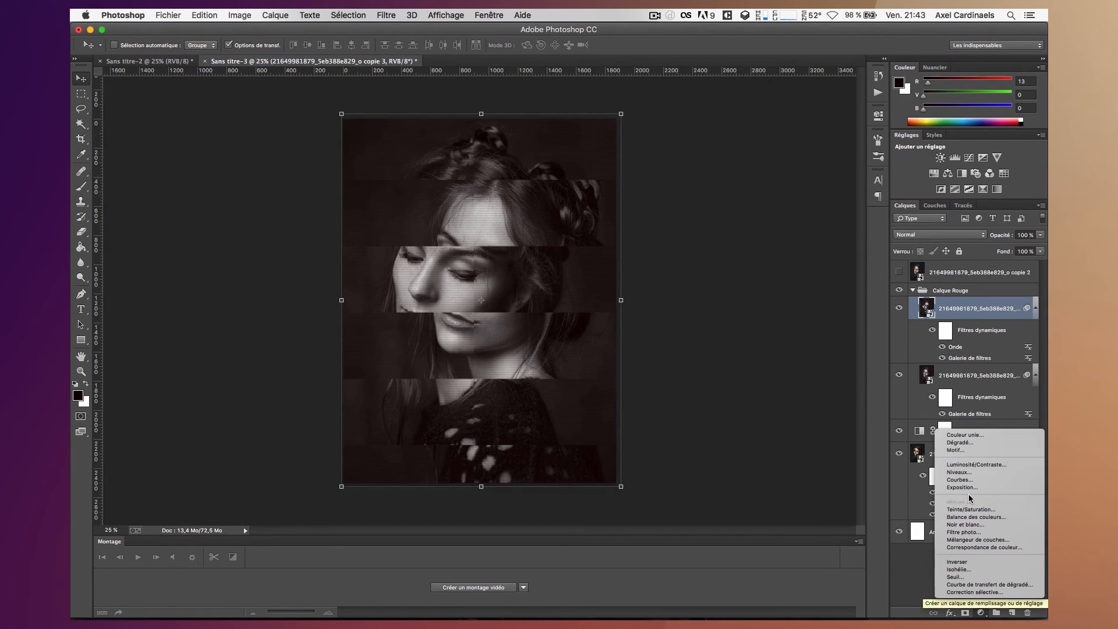
left_click(963, 434)
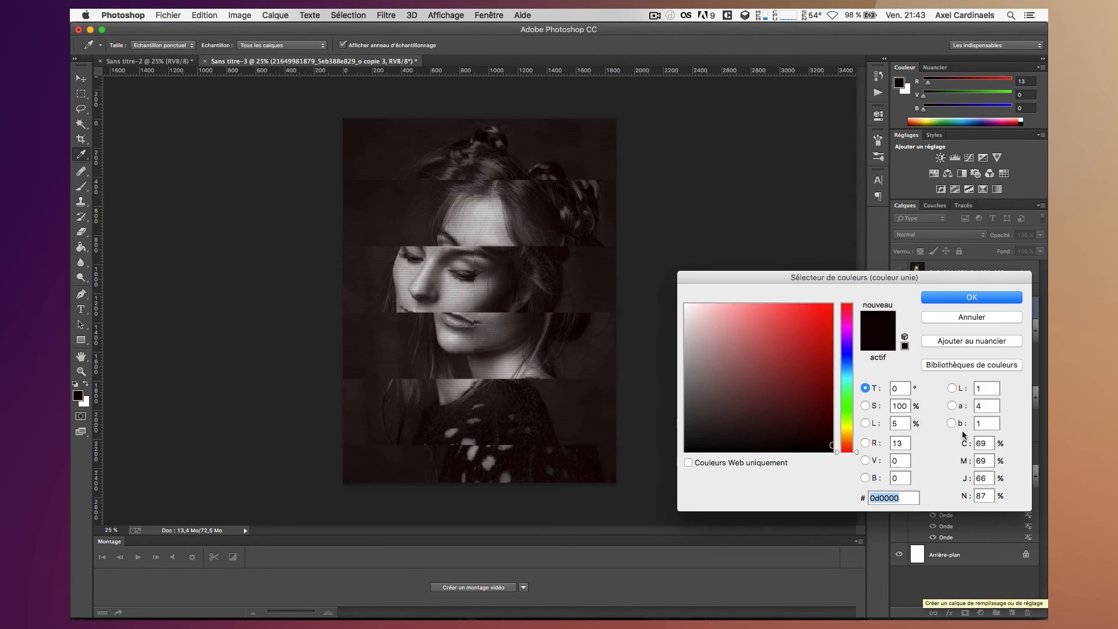
type("ff0000")
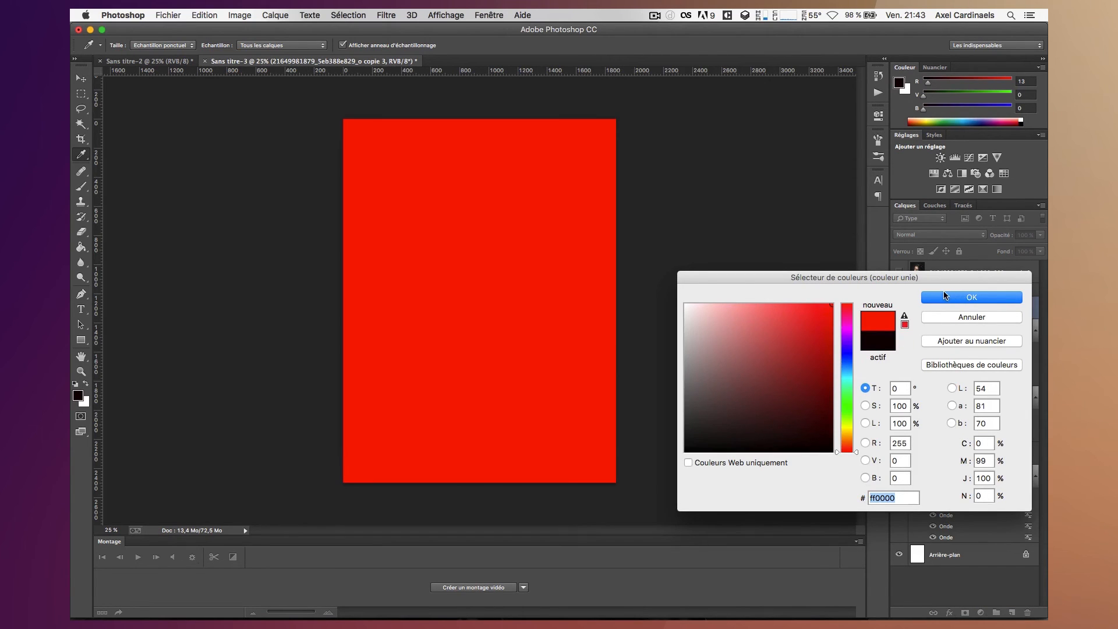
left_click(960, 297)
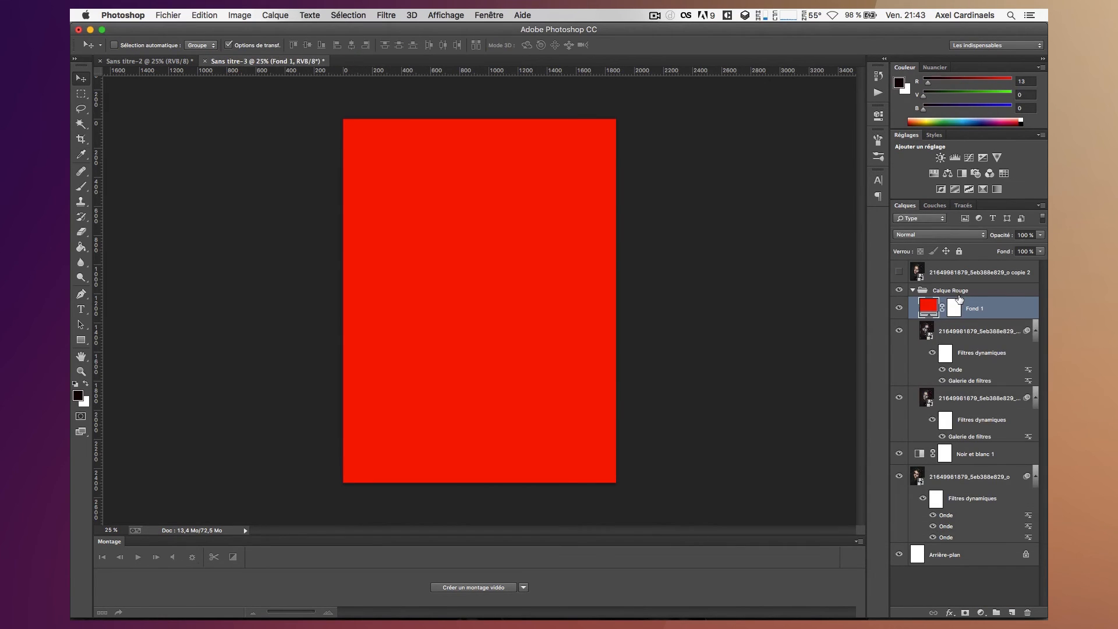
left_click(930, 236)
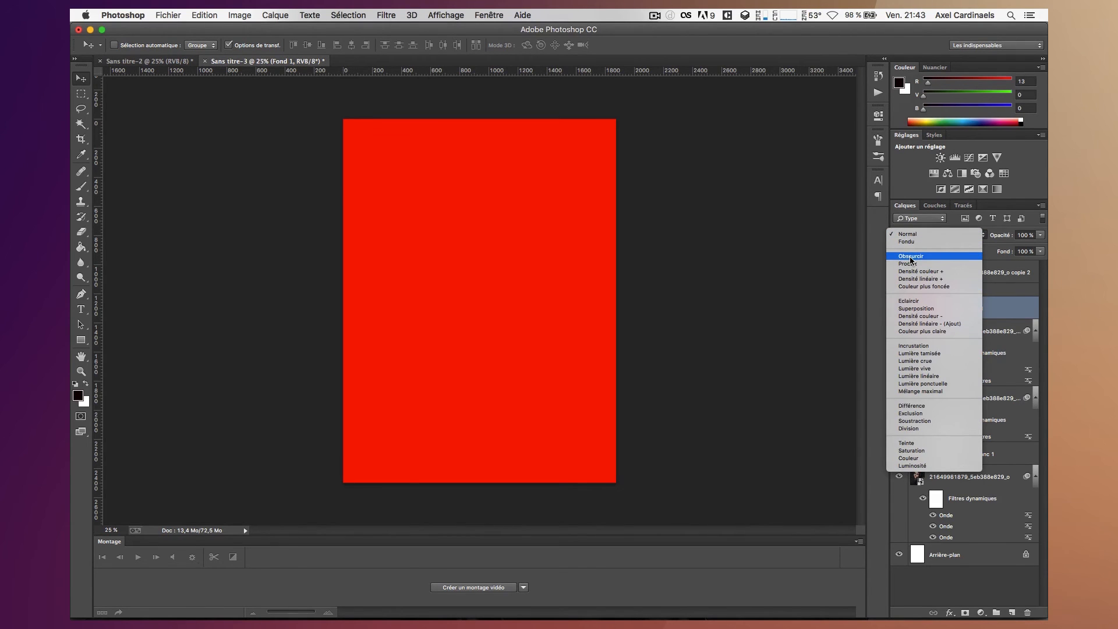
left_click(911, 257)
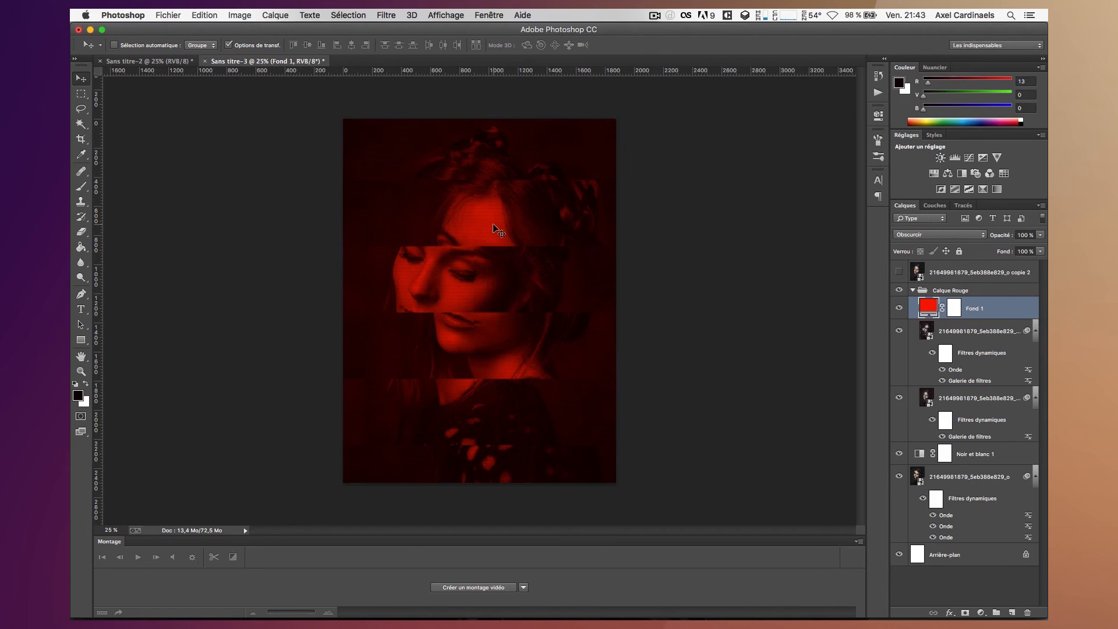
Collapse the Calque Rouge group and set the group's blend mode to Eclaircir.
left_click(938, 293)
left_click(913, 290)
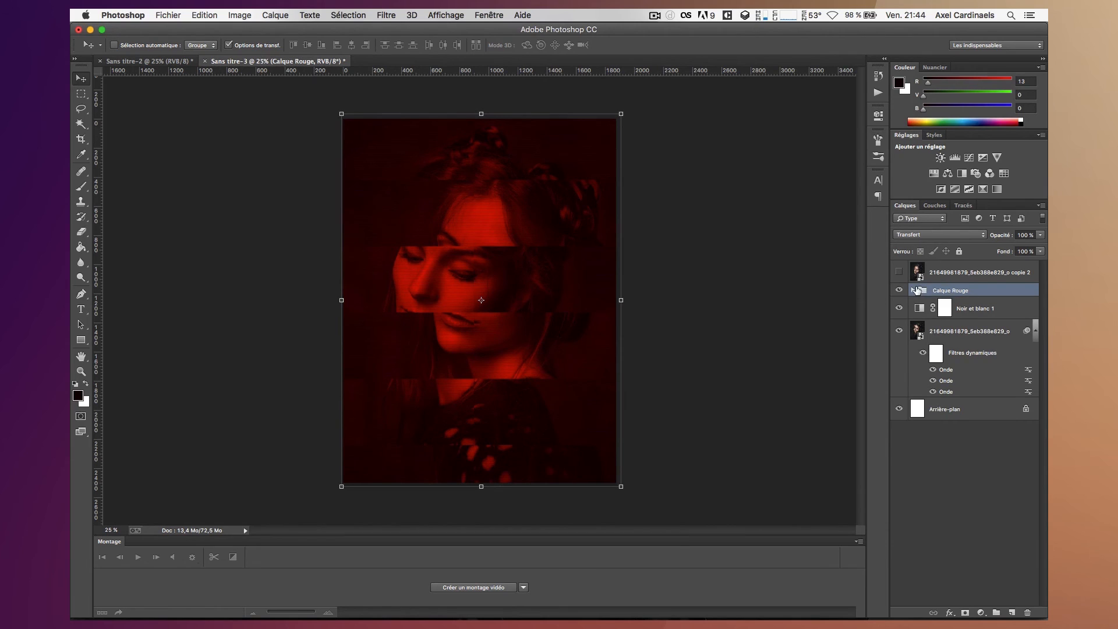
left_click(913, 290)
left_click(913, 290)
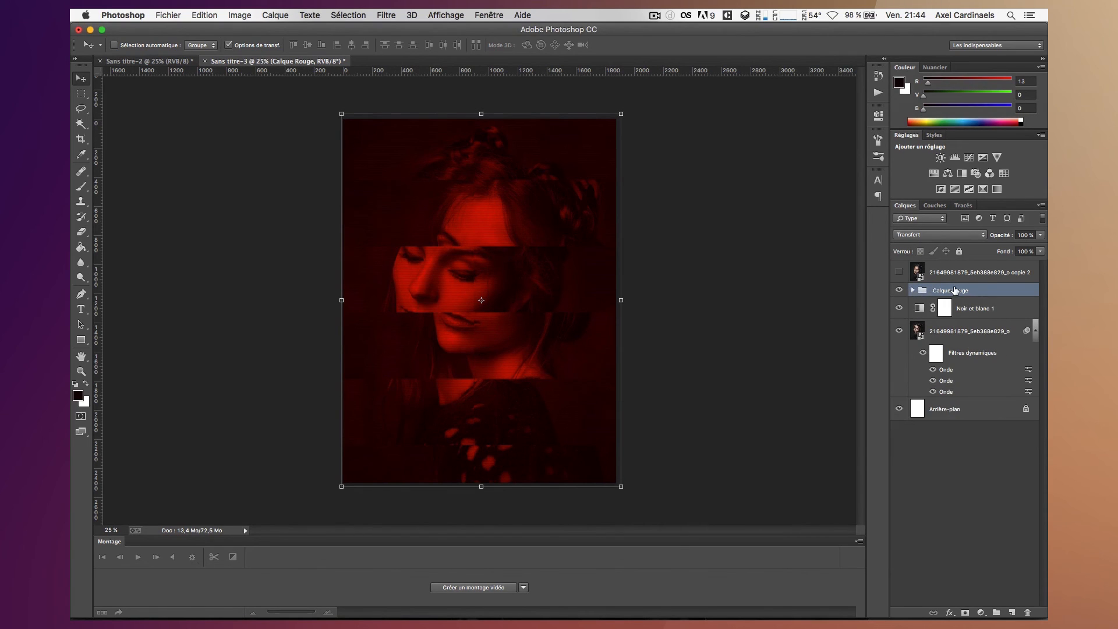
left_click(940, 235)
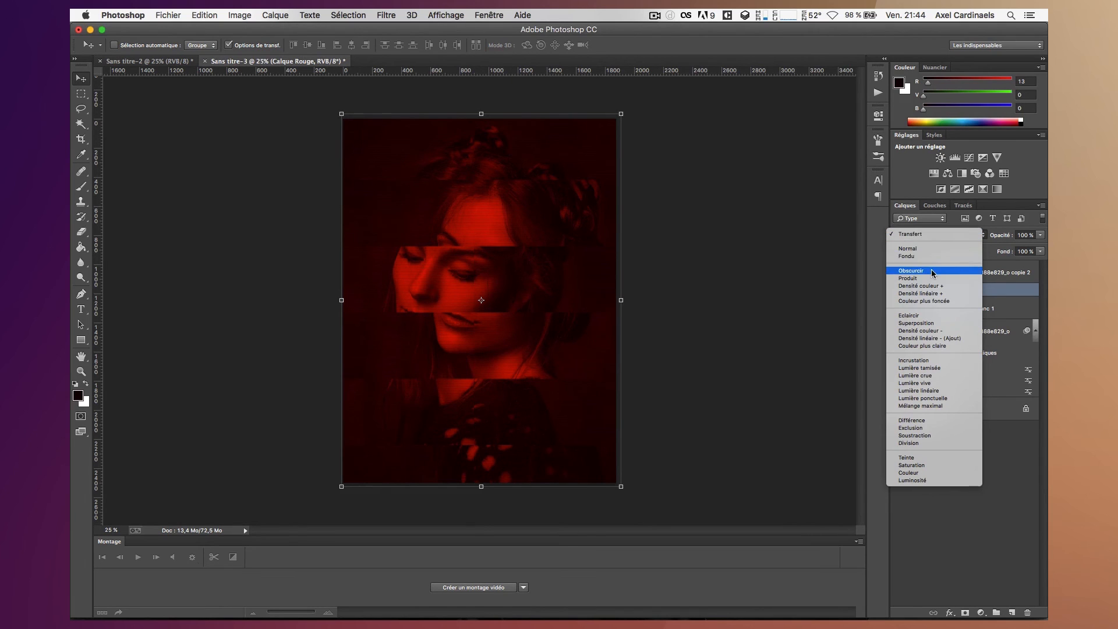
left_click(917, 316)
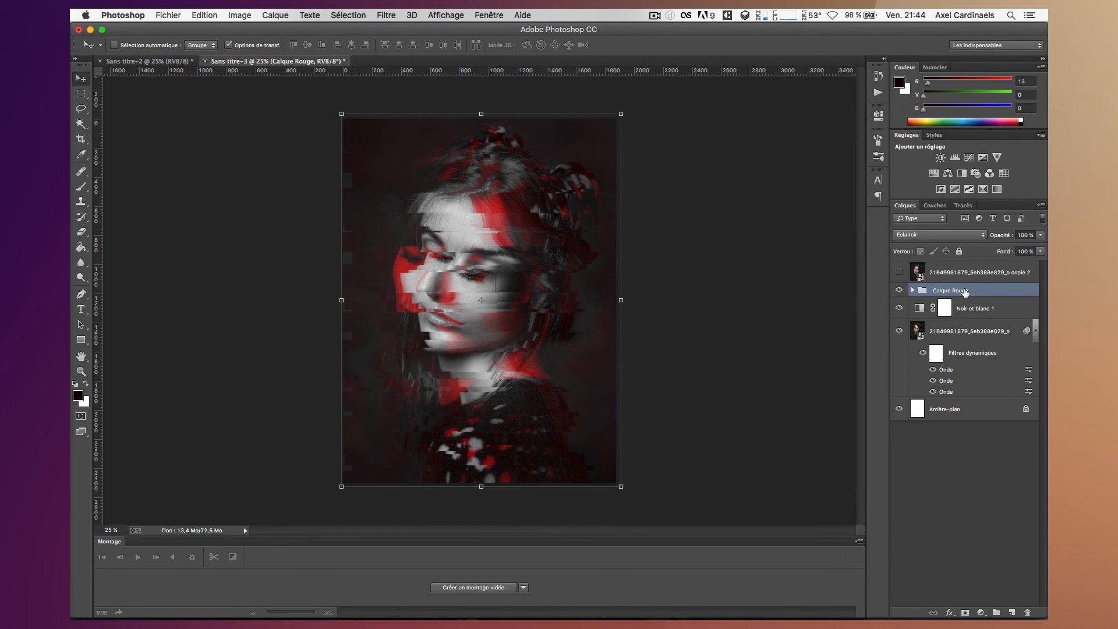
Duplicate the Calque Rouge group and edit the name of the copy.
left_click_drag(955, 291, 1011, 612)
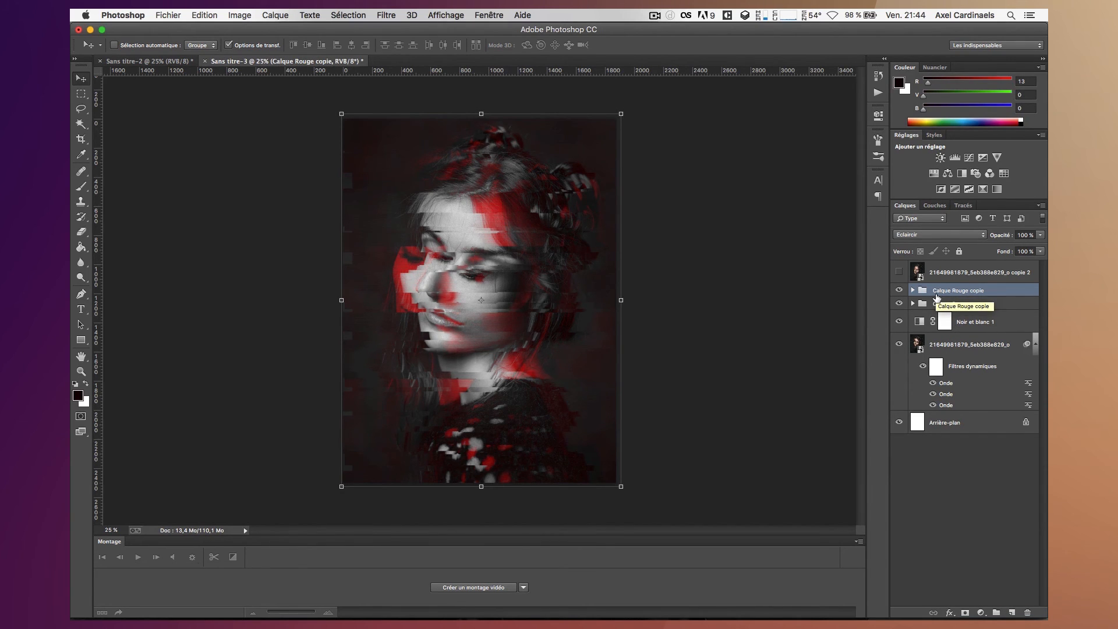
double_click(960, 291)
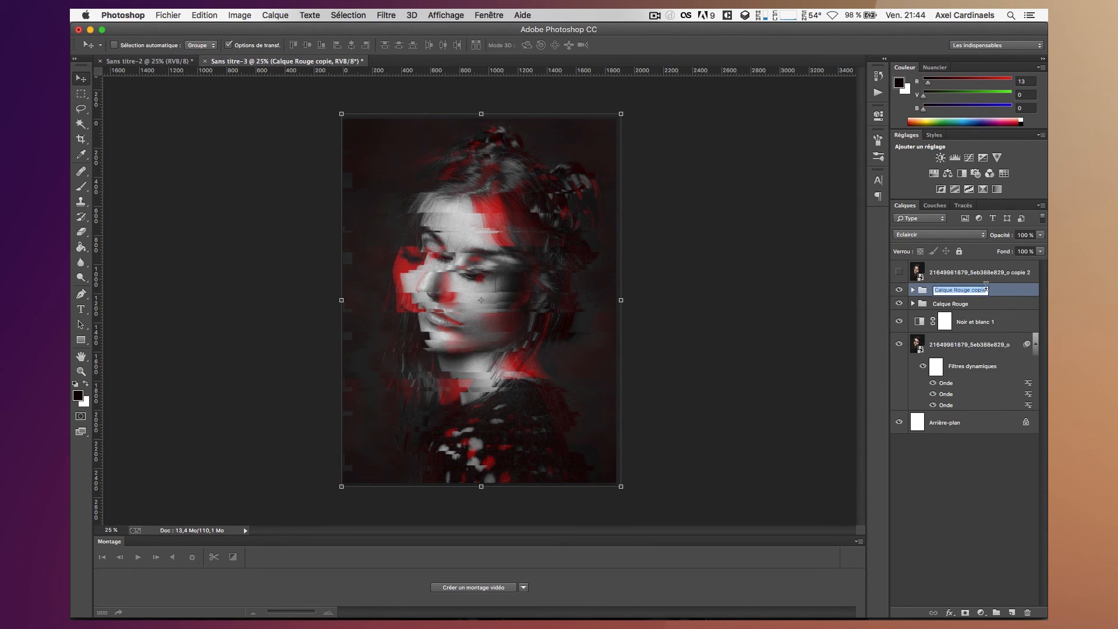
left_click(971, 288)
left_click(916, 289)
double_click(971, 290)
key("Return")
mouse_move(116, 617)
left_click(116, 598)
key("super+Tab")
double_click(968, 290)
key("Return")
Expand the Calque Rouge copie group and recolour its solid colour fill layer to dark blue 003a70.
left_click(913, 290)
left_click(936, 307)
left_click(974, 291)
double_click(928, 310)
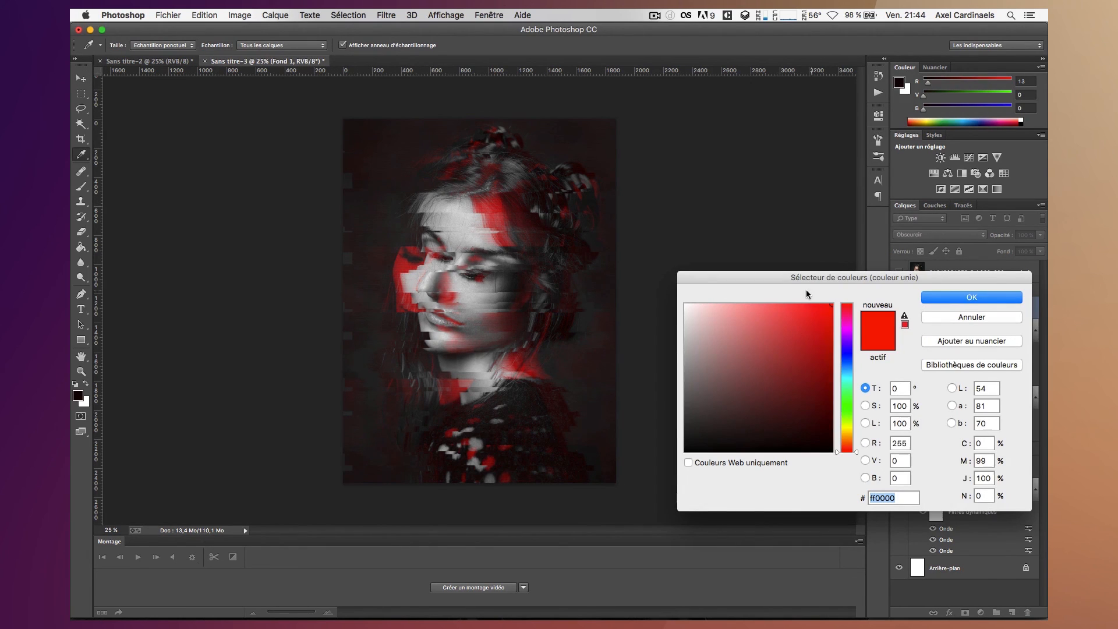
type("004f99")
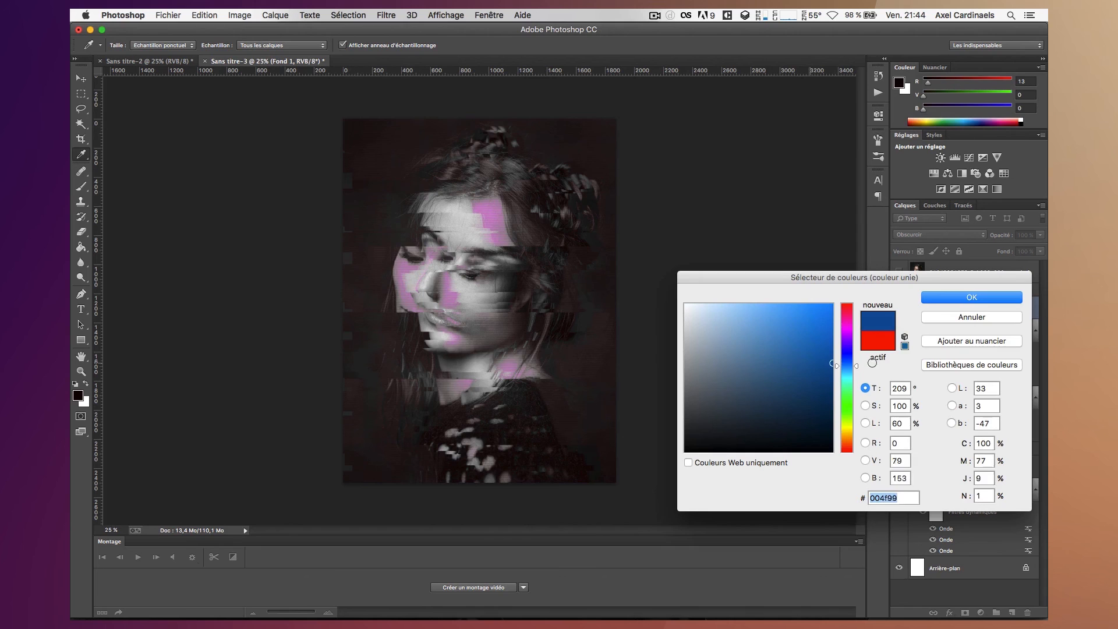
left_click_drag(821, 365, 829, 388)
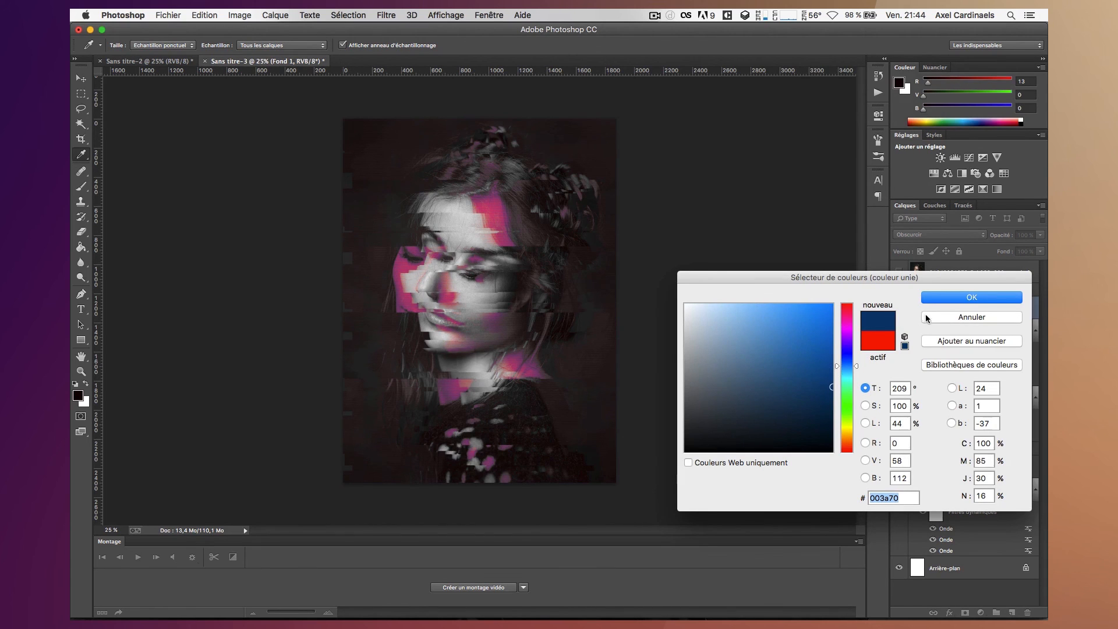
left_click(963, 300)
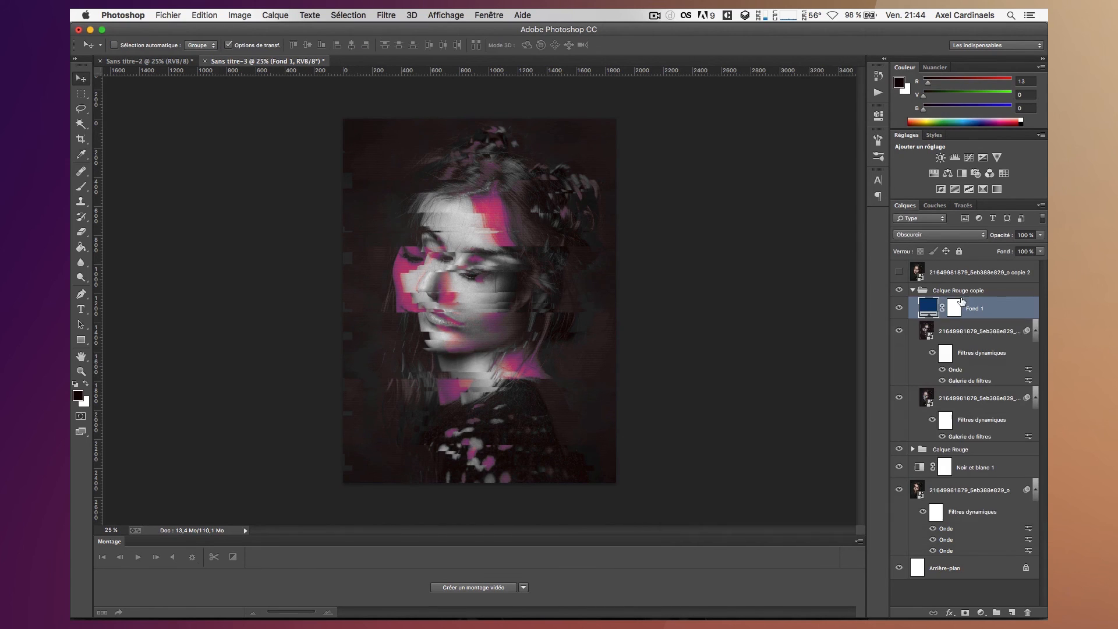
left_click(940, 332)
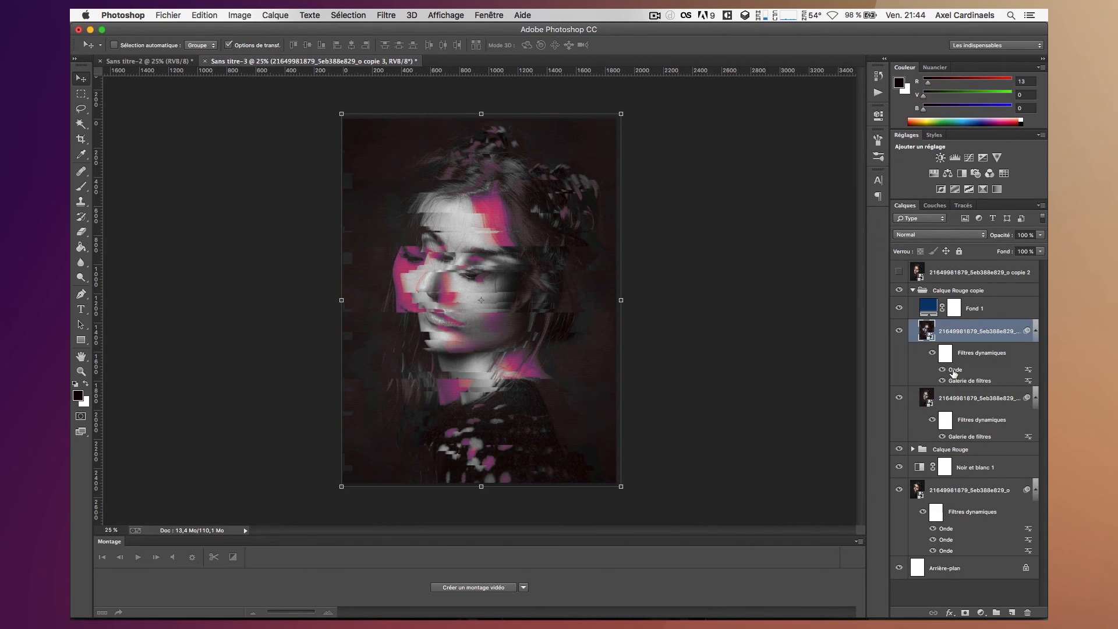
double_click(955, 370)
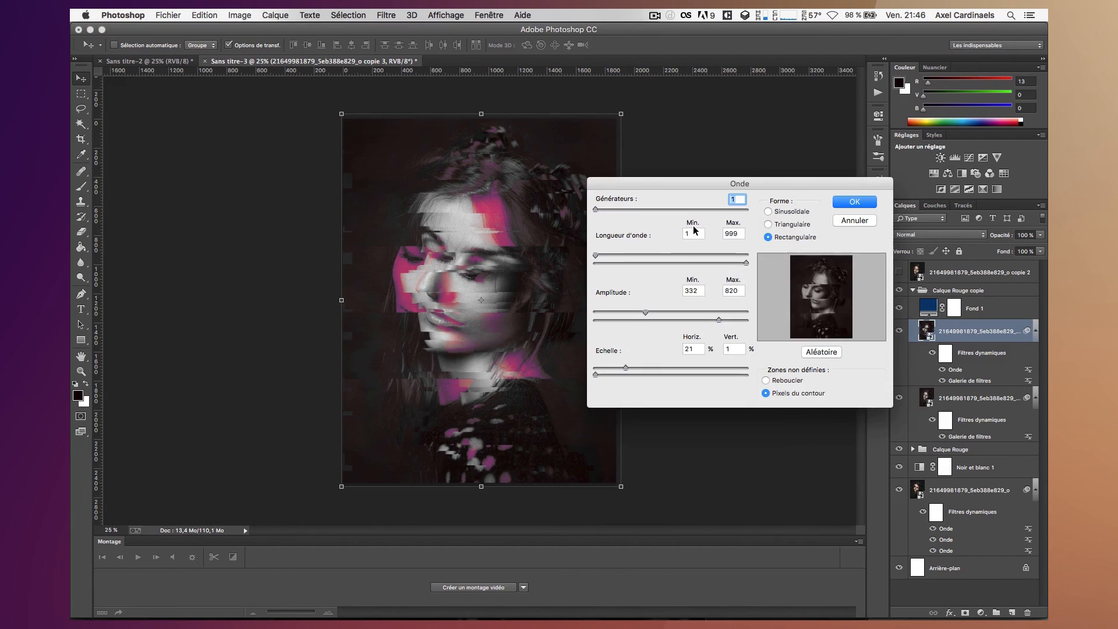
left_click(690, 234)
double_click(691, 234)
left_click(854, 220)
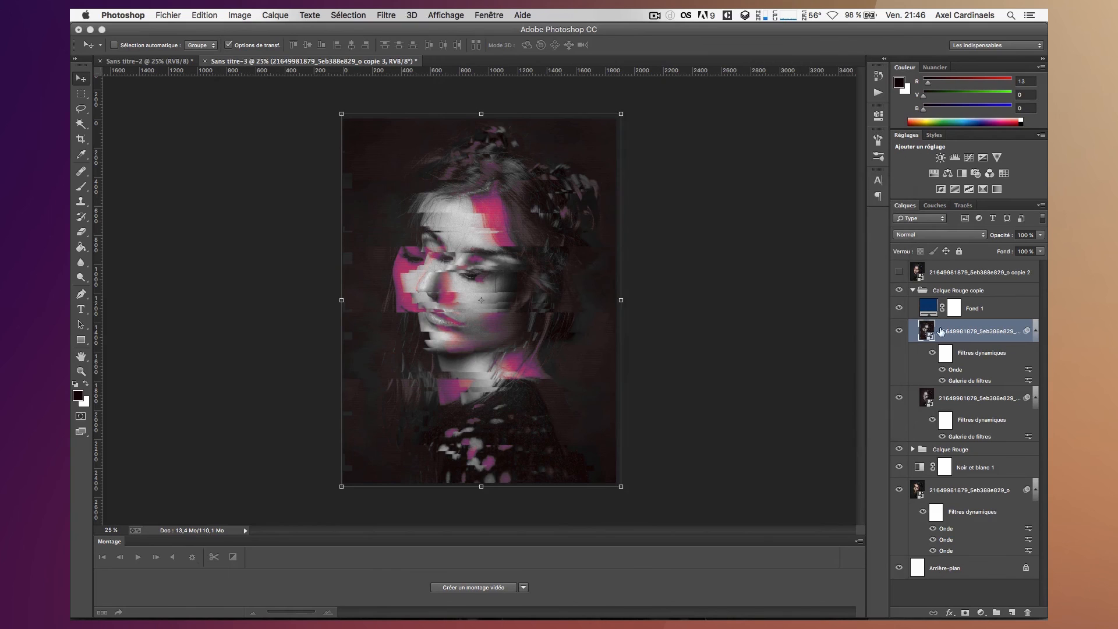
Edit the Onde filter on the upper portrait in the copied group: wavelength 156 to 630, amplitude 47 to 270, horizontal scale 1%.
double_click(955, 371)
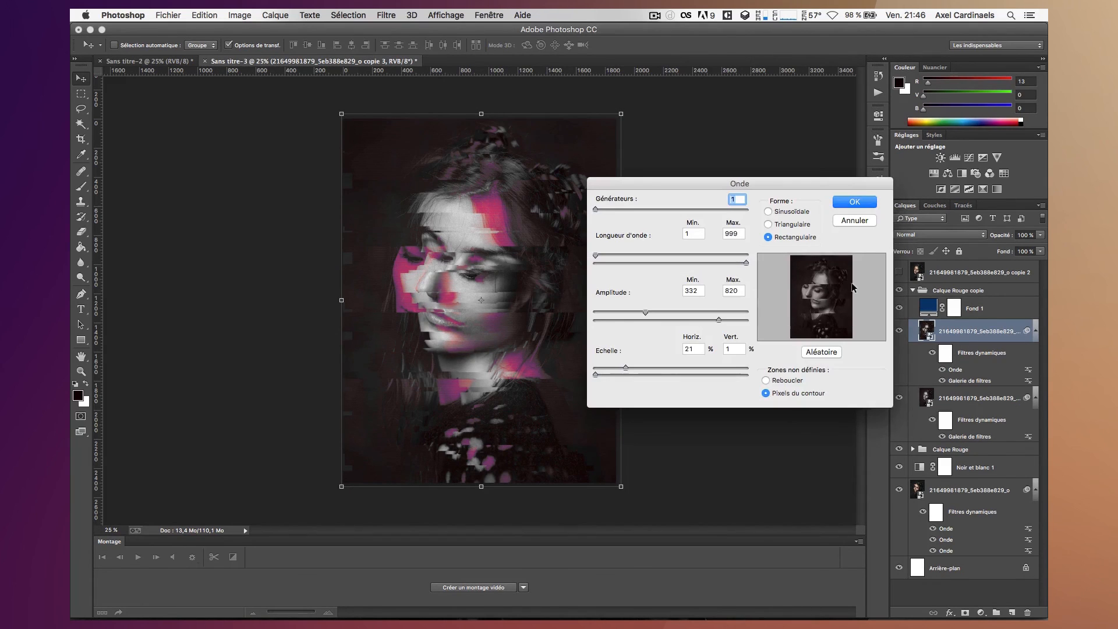
key("Tab")
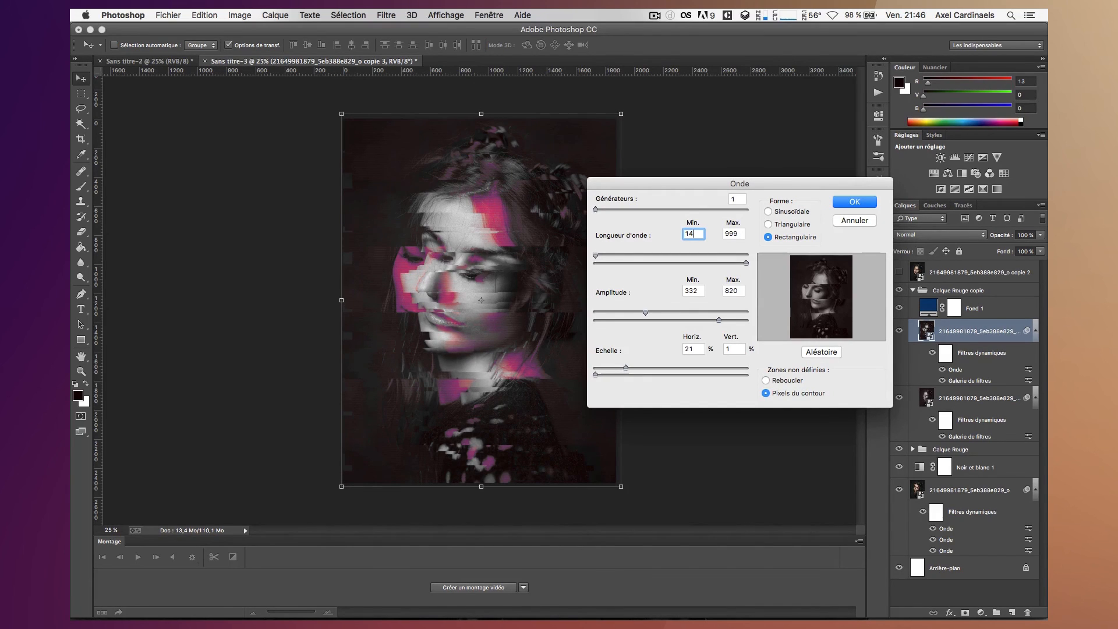
key("Tab")
type("63")
key("Tab")
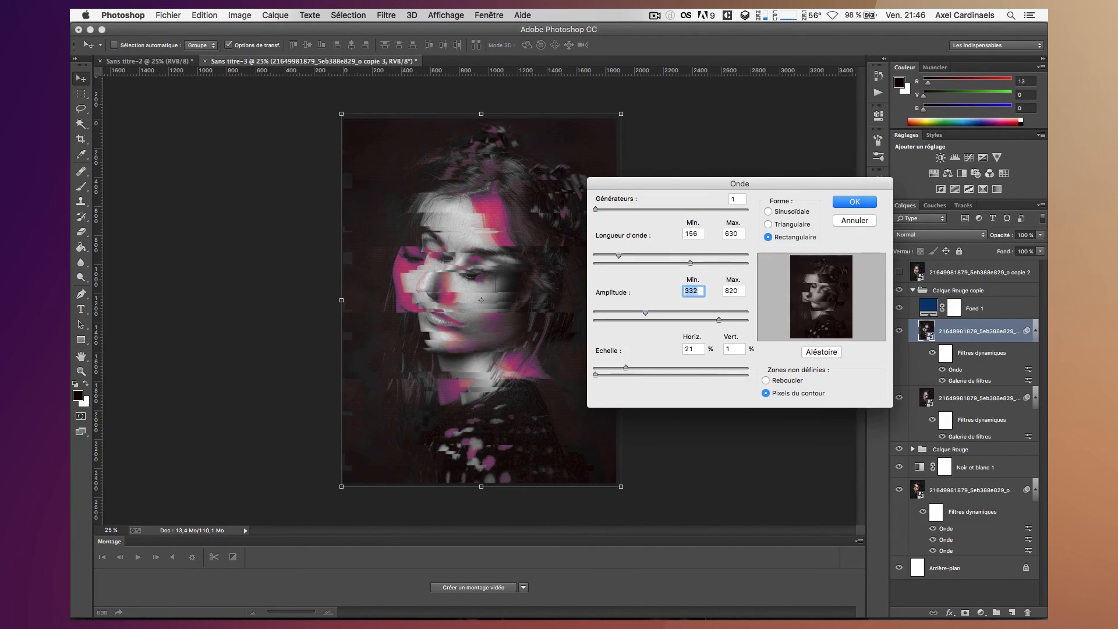
type("47")
key("Tab")
type("270")
key("Tab")
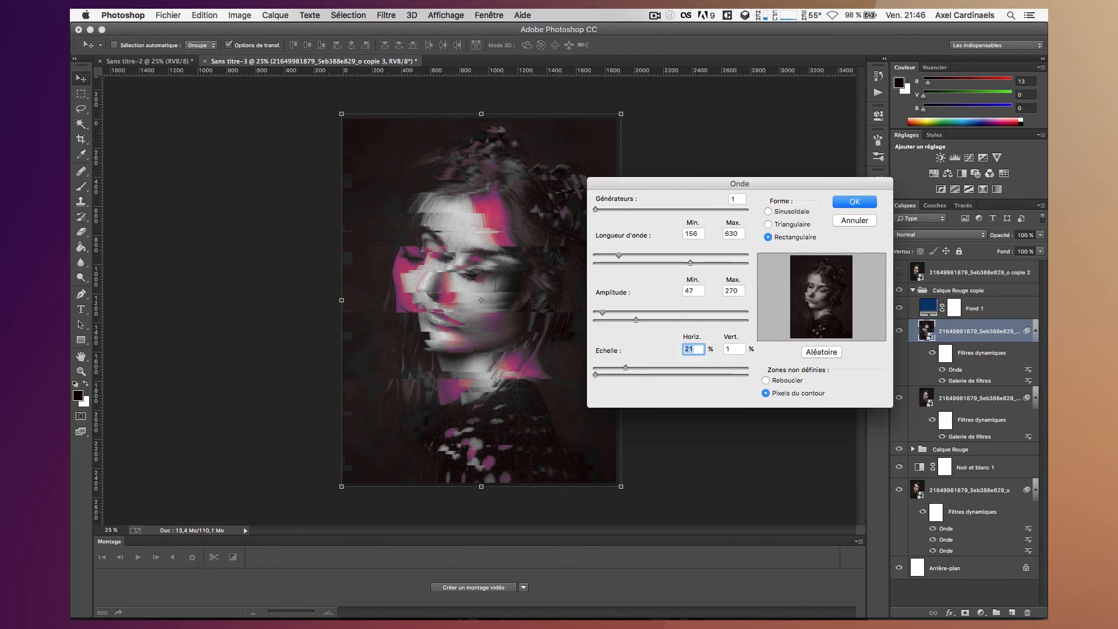
key("Return")
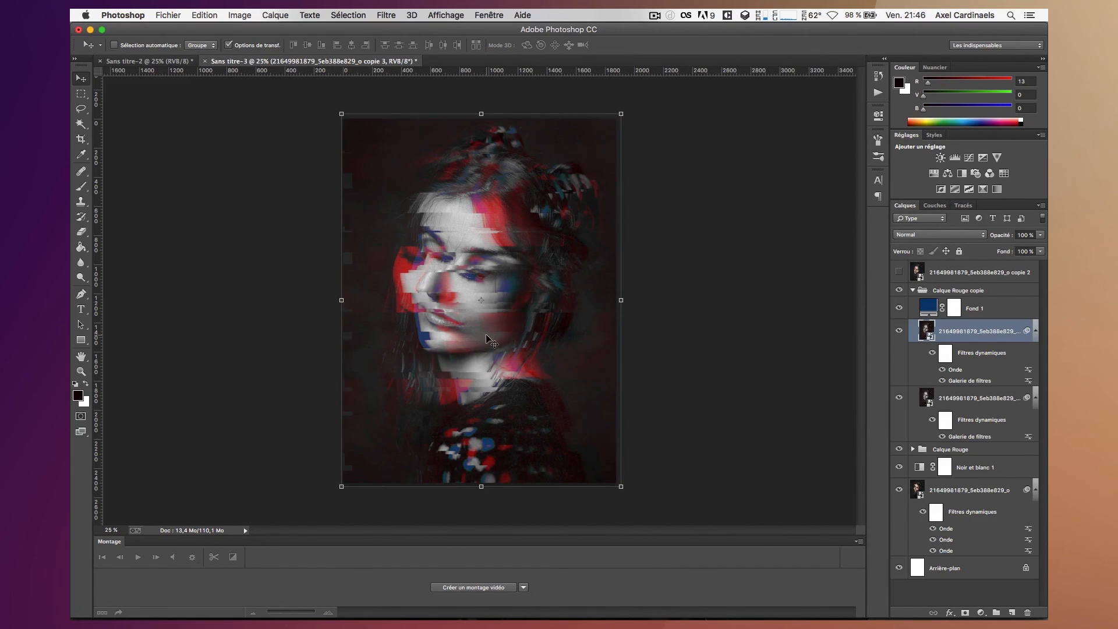
Recolour the copied group's solid fill to turquoise 00c6ac and review the Onde settings of the portrait below it.
double_click(927, 307)
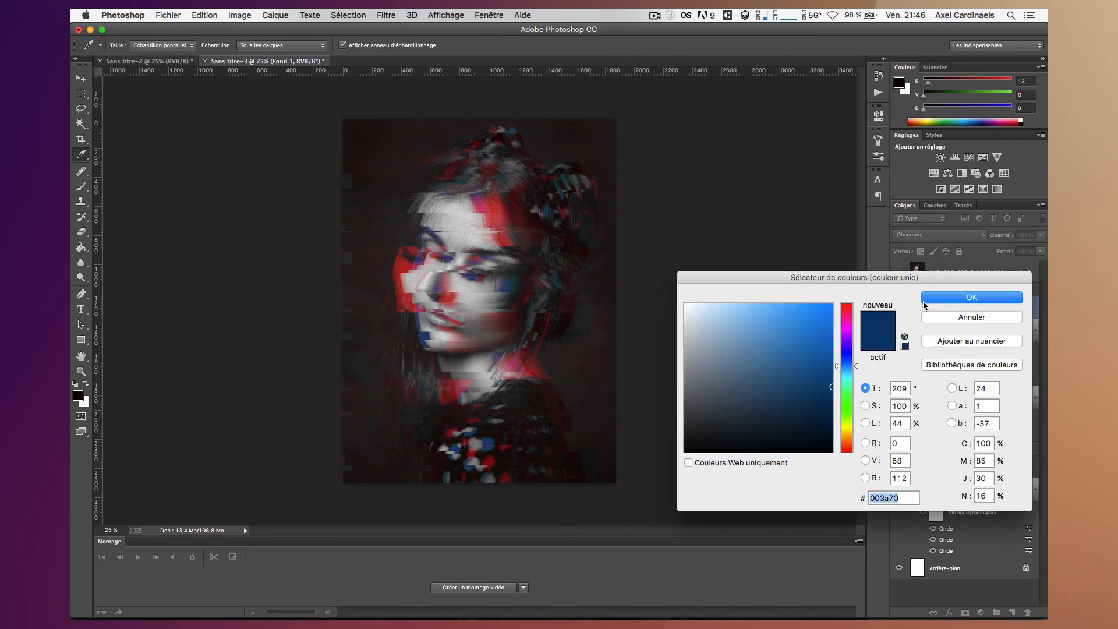
left_click_drag(801, 369, 855, 381)
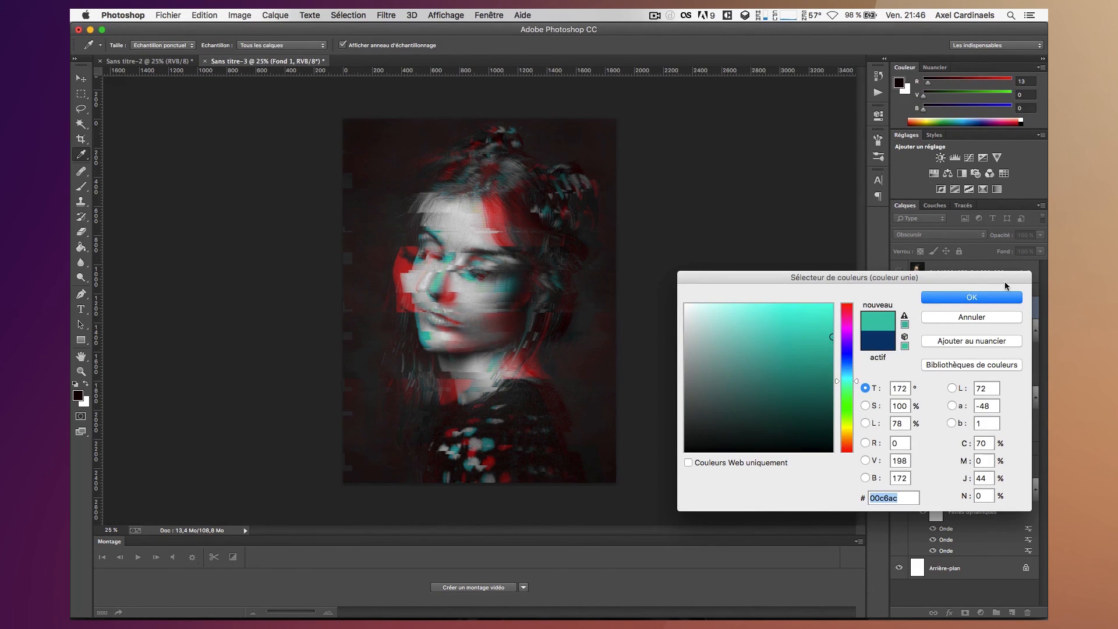
left_click(984, 299)
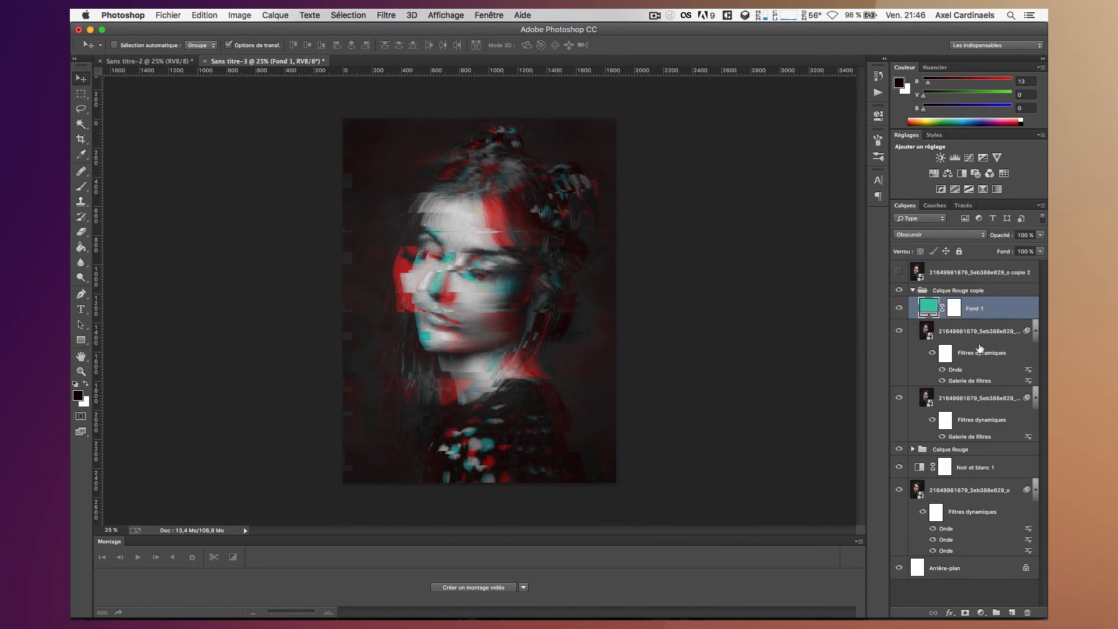
left_click(959, 370)
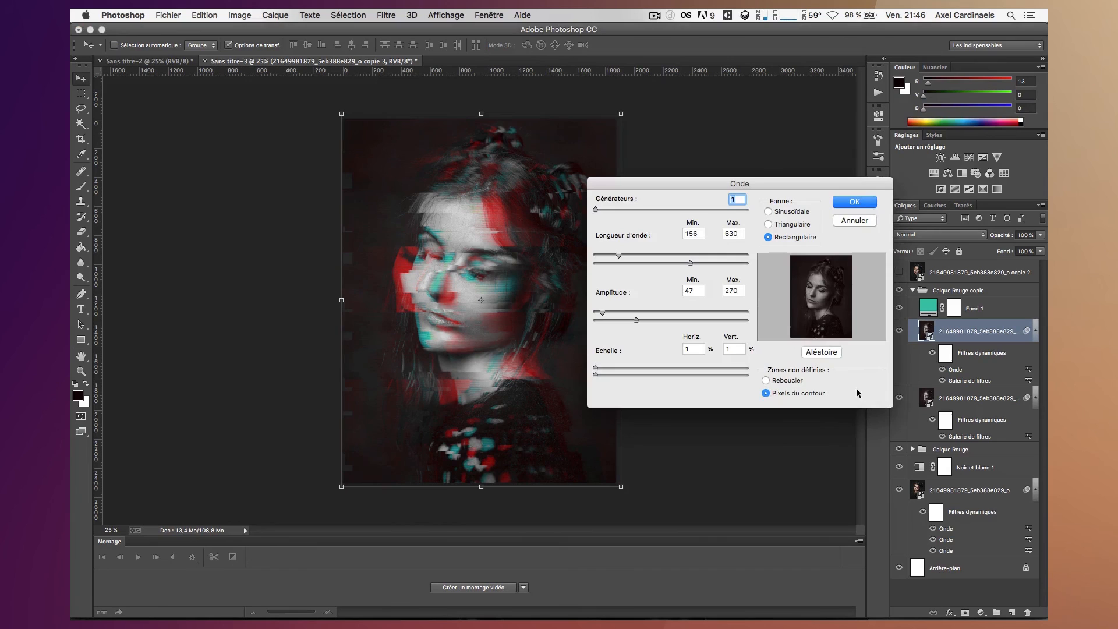
left_click(845, 202)
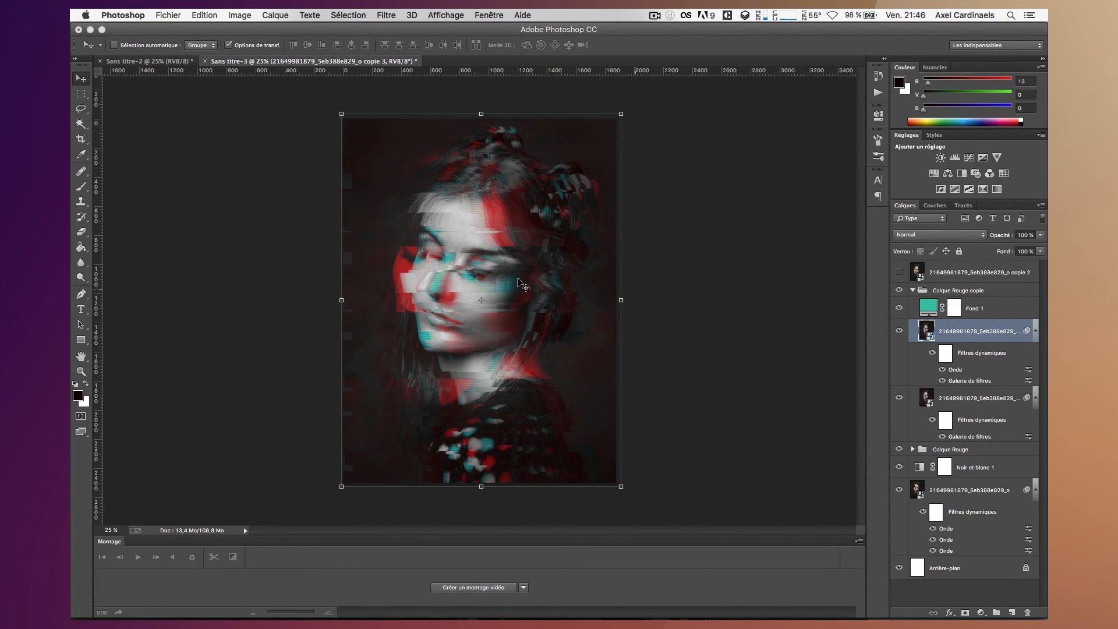
Collapse the Calque Rouge copie group and deselect all layers.
left_click(982, 311)
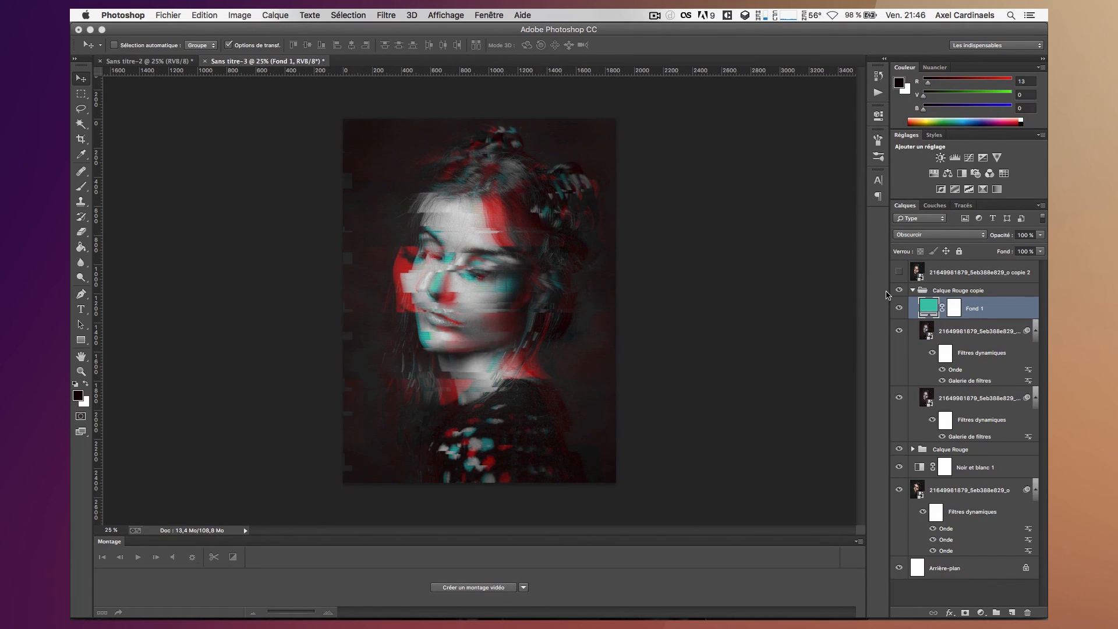
left_click(921, 292)
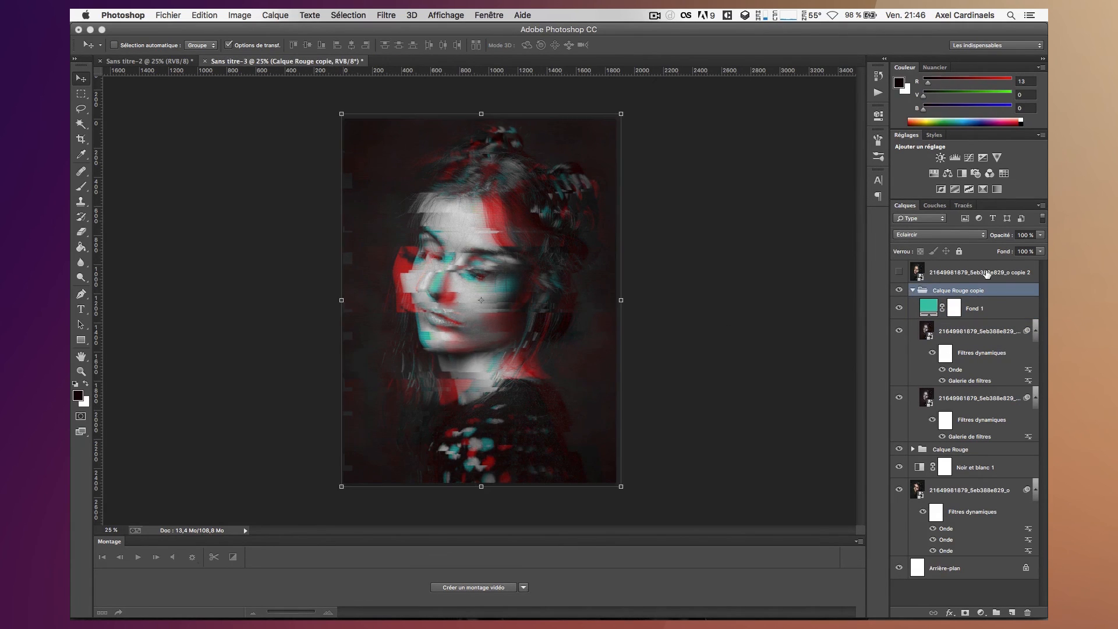
left_click(912, 290)
left_click(957, 527)
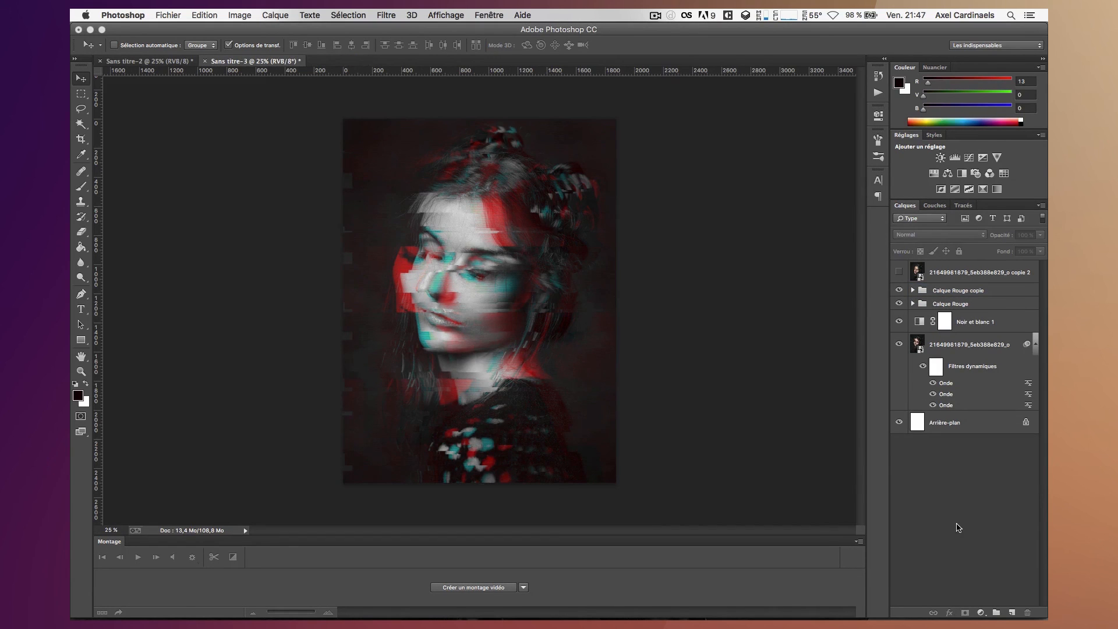